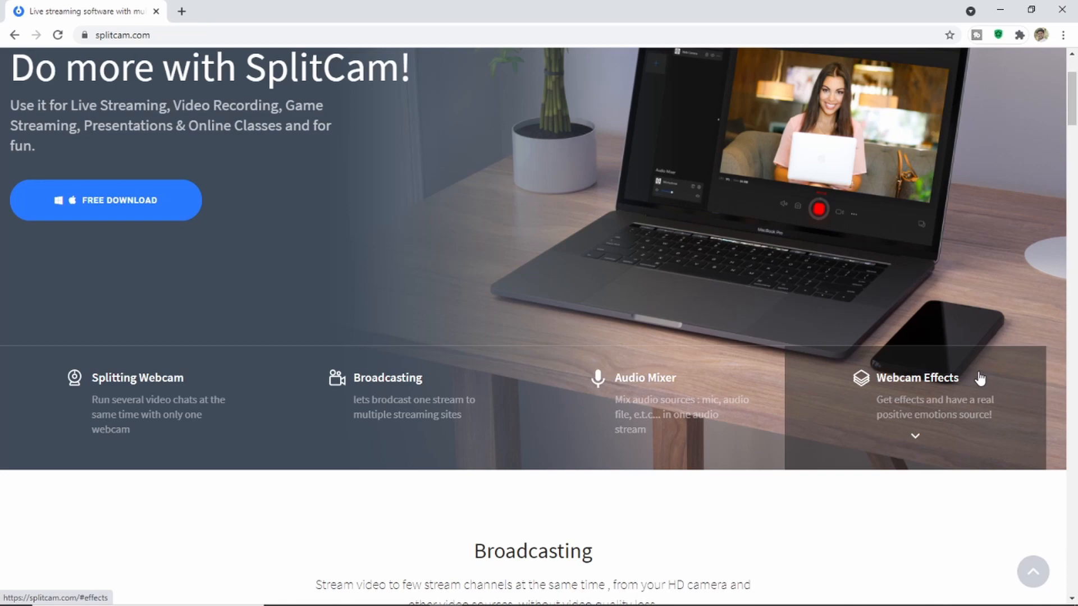
Look over the SplitCam homepage's feature sections and open the site's download page
scroll(980, 379, "down", 4)
scroll(981, 373, "down", 3)
scroll(978, 369, "down", 10)
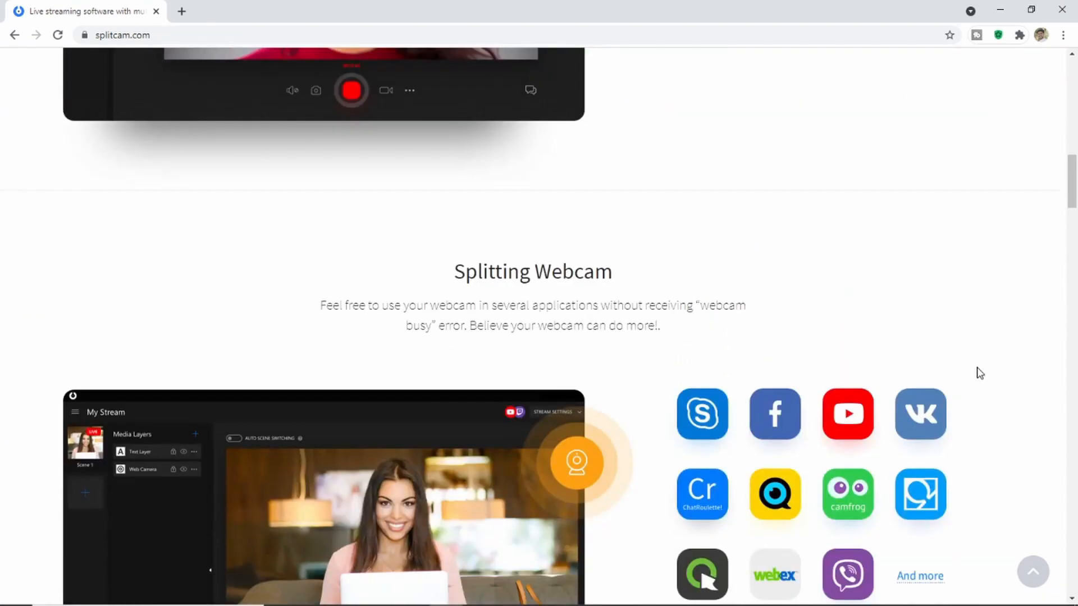
scroll(977, 369, "up", 20)
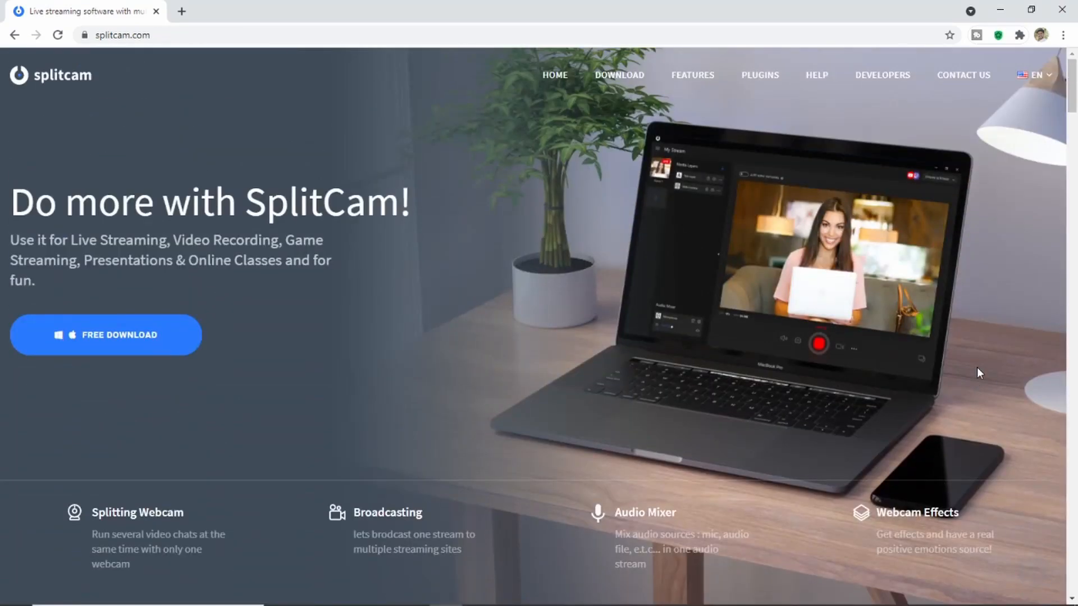
left_click(617, 79)
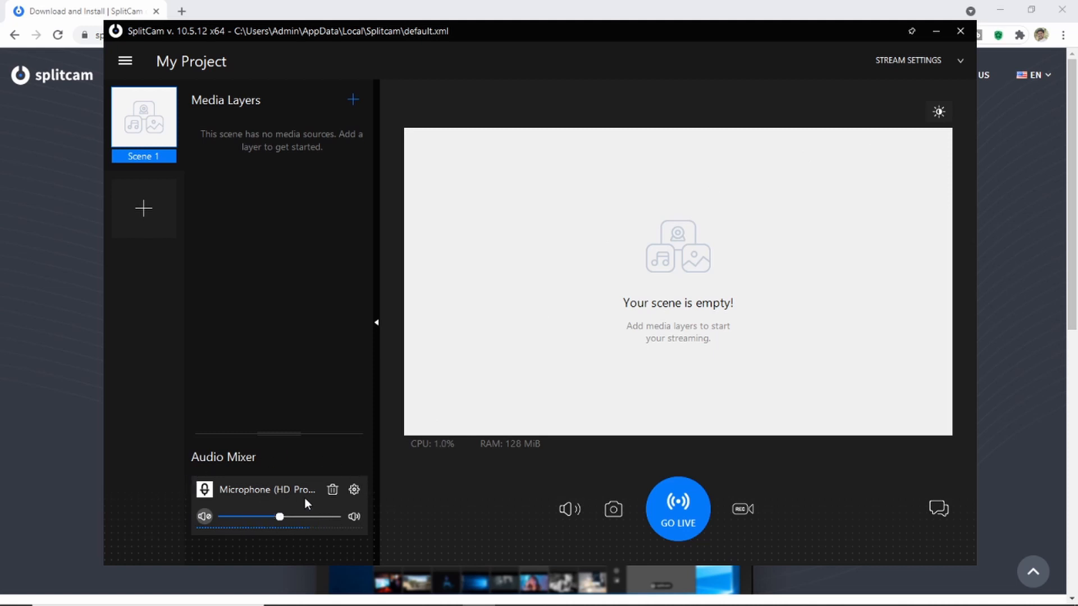
Add the HD Pro Webcam C920 to Scene 1 as a web camera layer at 1920x1080 and 30 fps
left_click(205, 515)
left_click(354, 100)
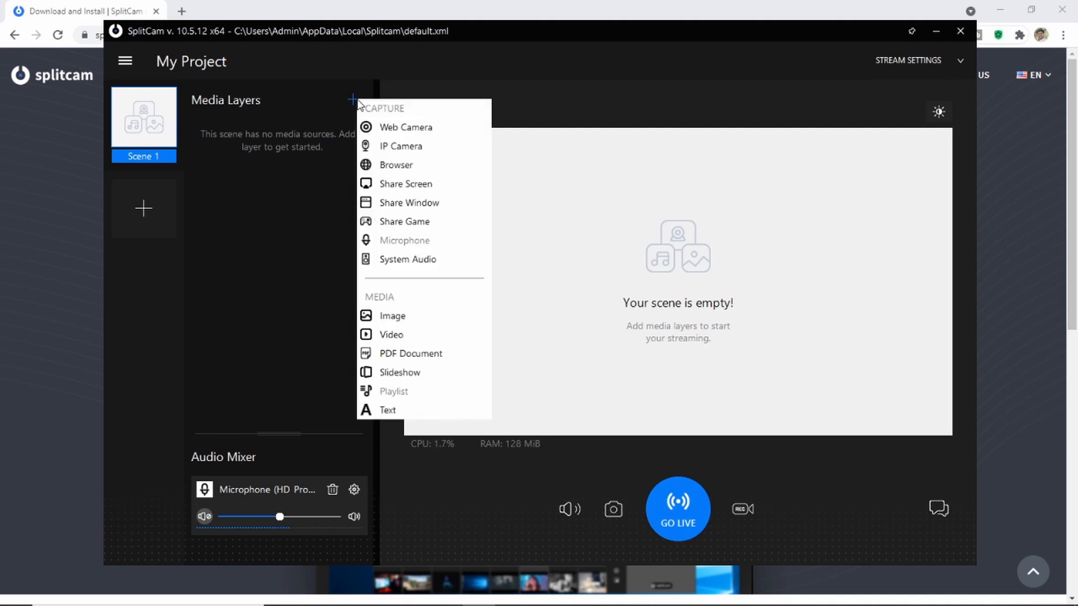
left_click(404, 129)
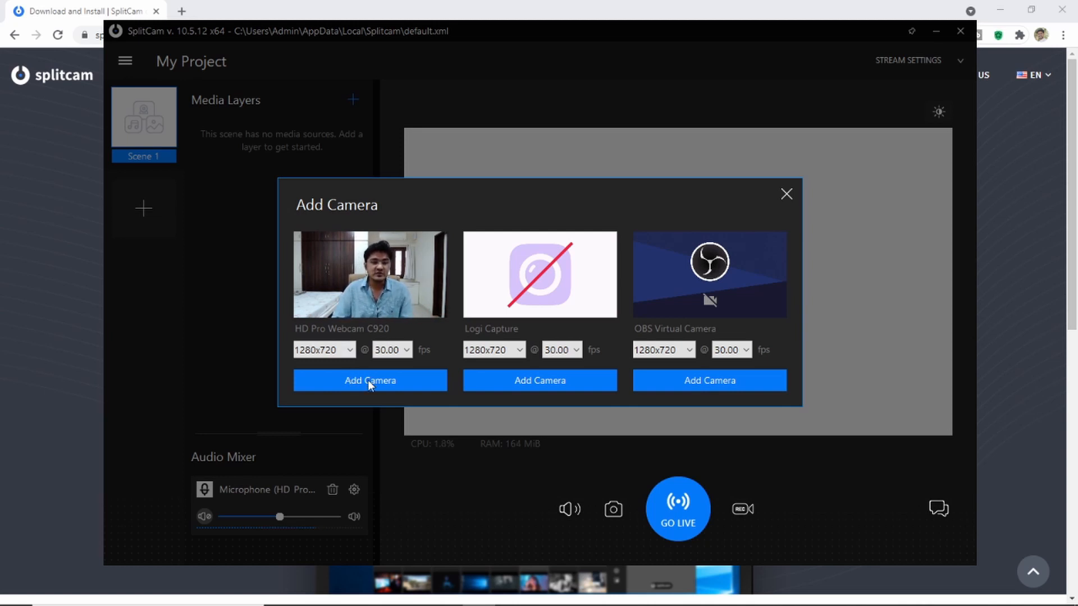
left_click(348, 351)
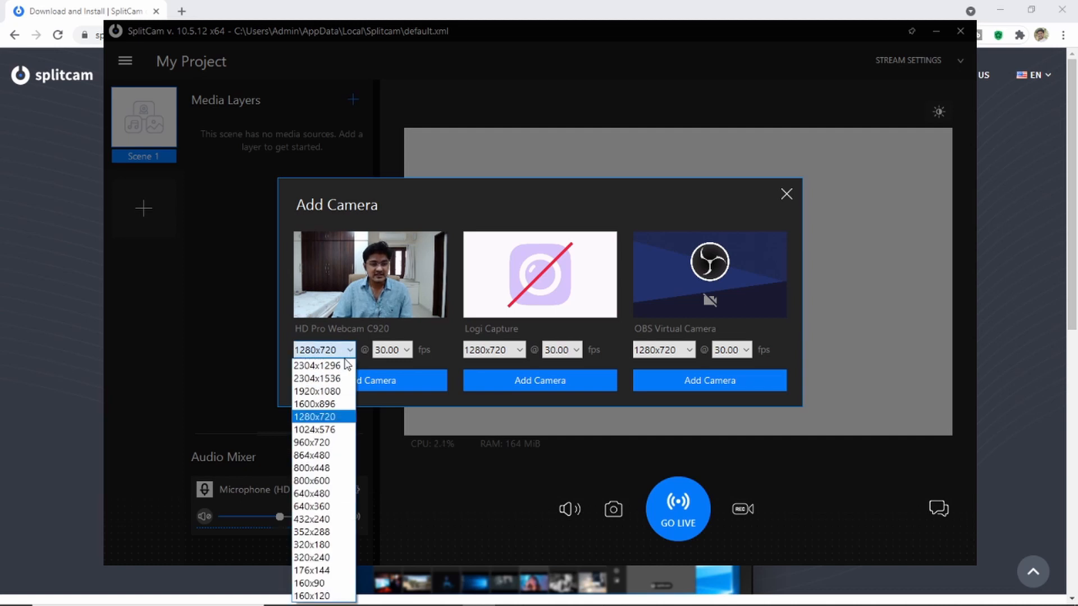
left_click(331, 391)
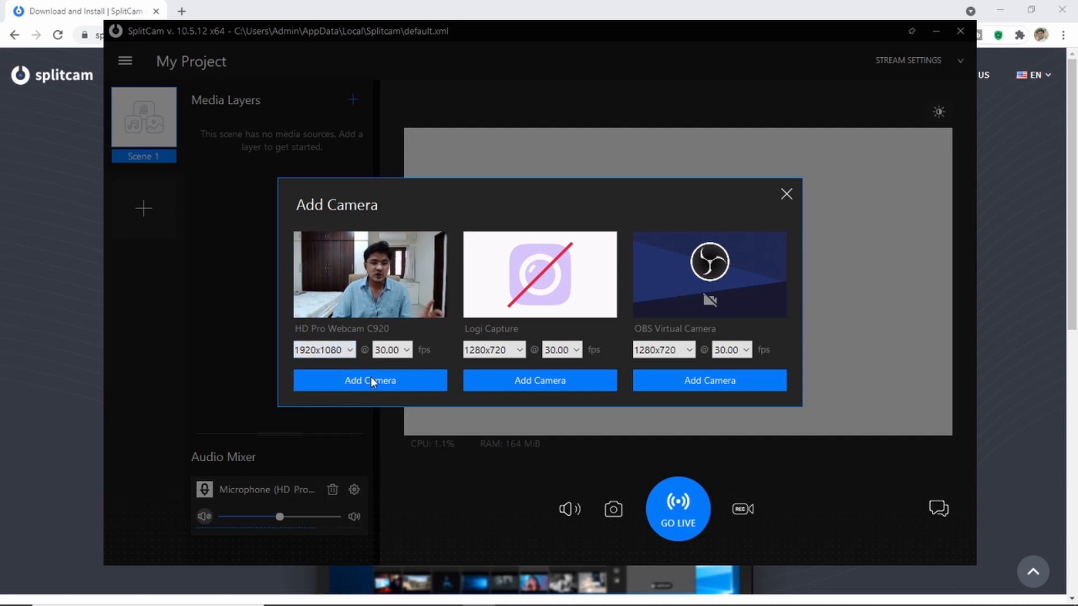
left_click(404, 352)
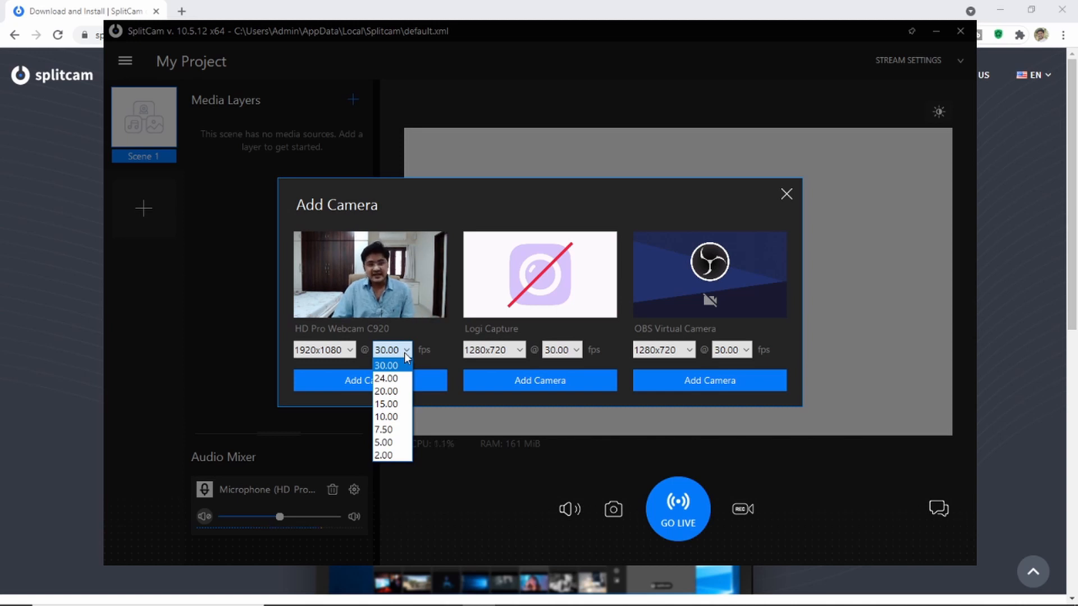
left_click(396, 362)
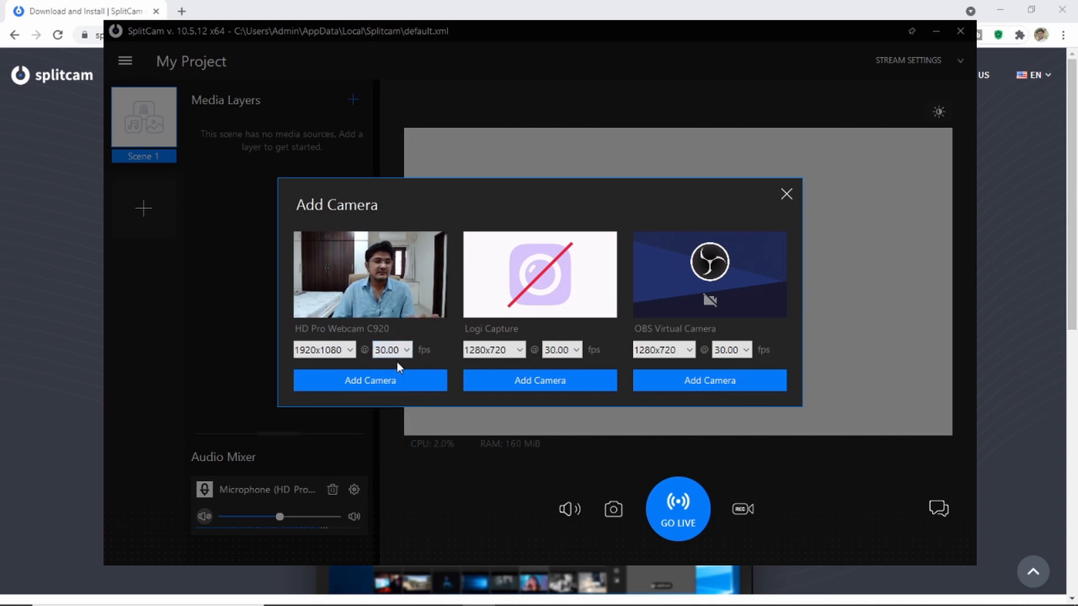
left_click(372, 383)
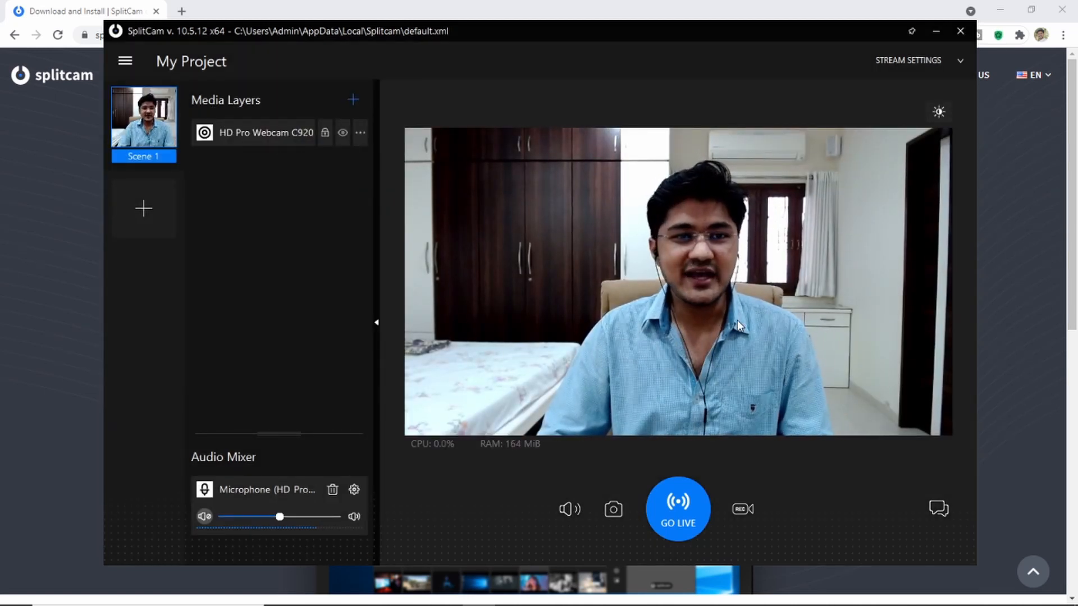
Add a screen-share layer of DISPLAY1 to the scene and delete it again
left_click(353, 100)
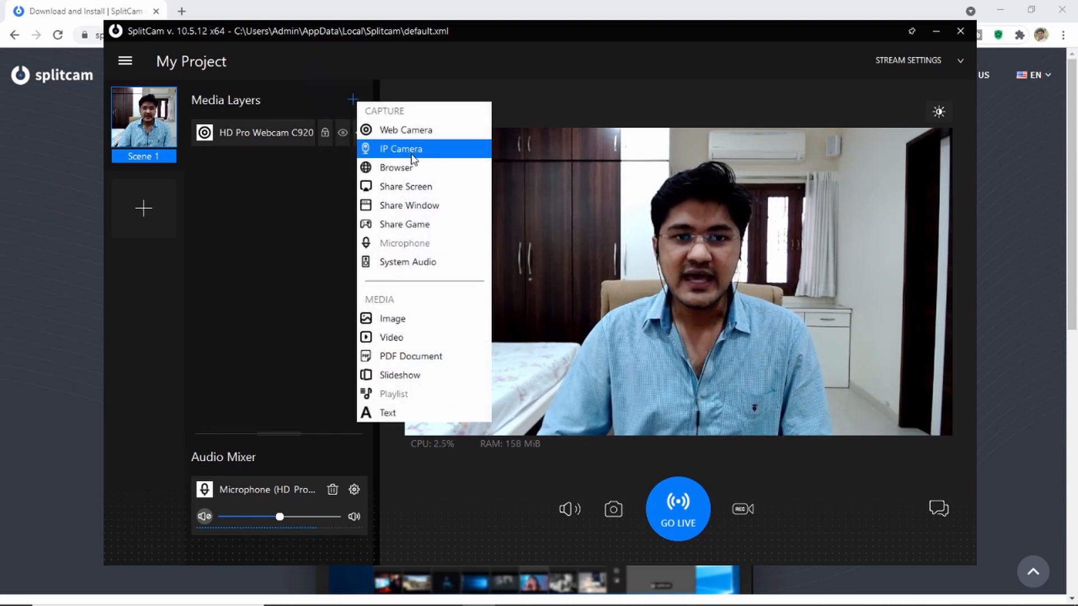
left_click(418, 193)
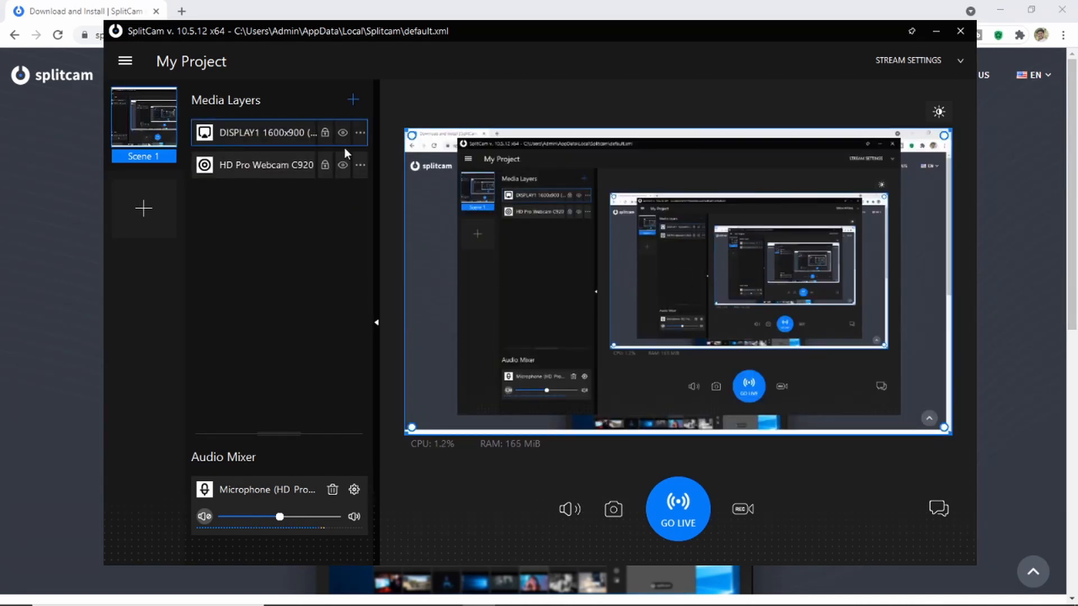
left_click(360, 133)
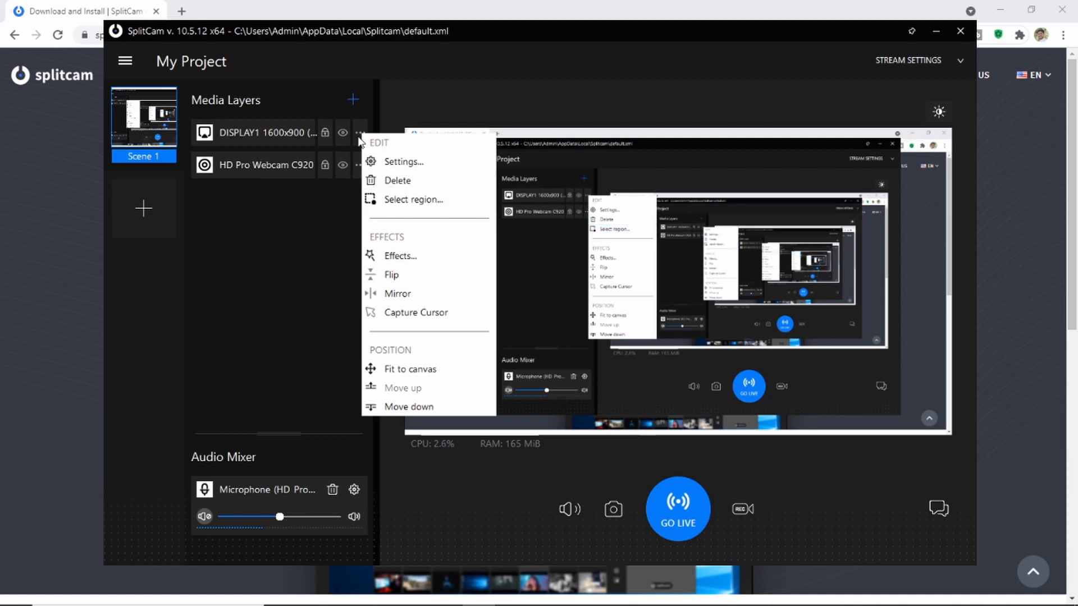
left_click(407, 182)
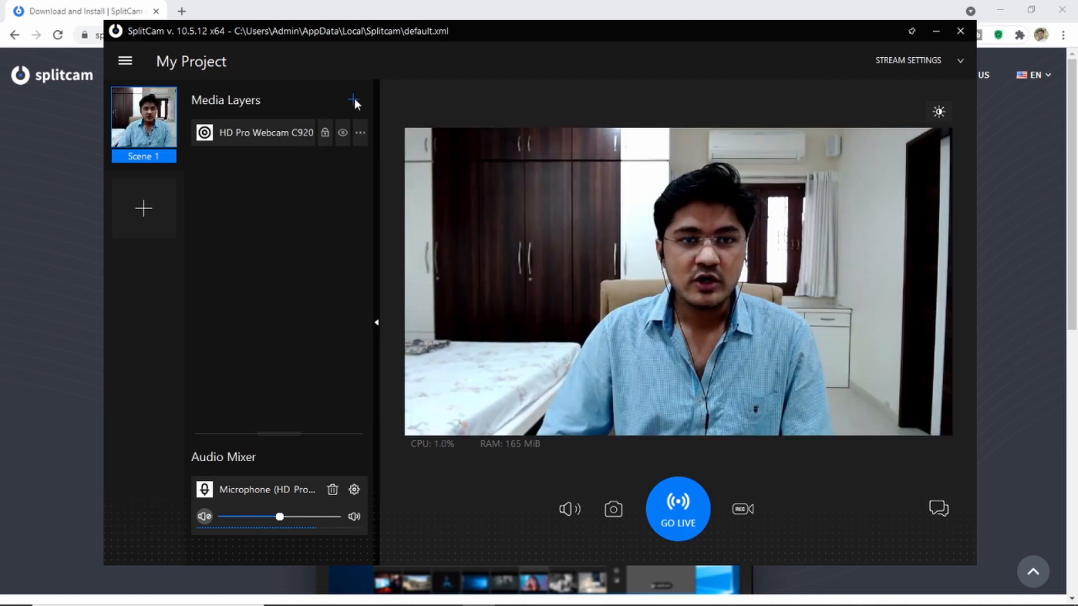
Add a window capture layer showing the browser window with the SplitCam "Download and Install" page
left_click(353, 100)
left_click(422, 202)
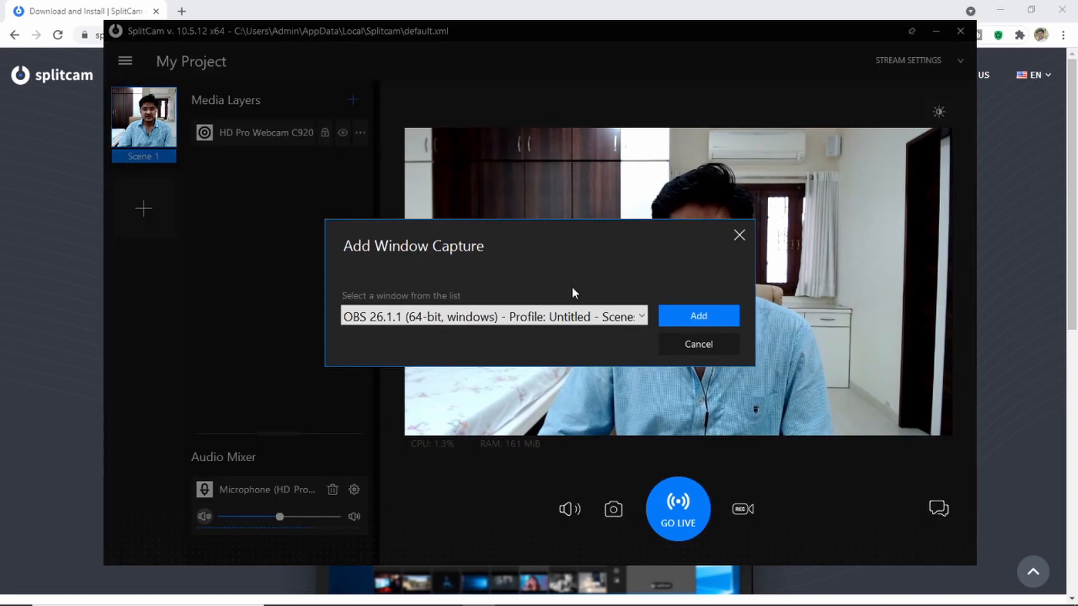
left_click(639, 319)
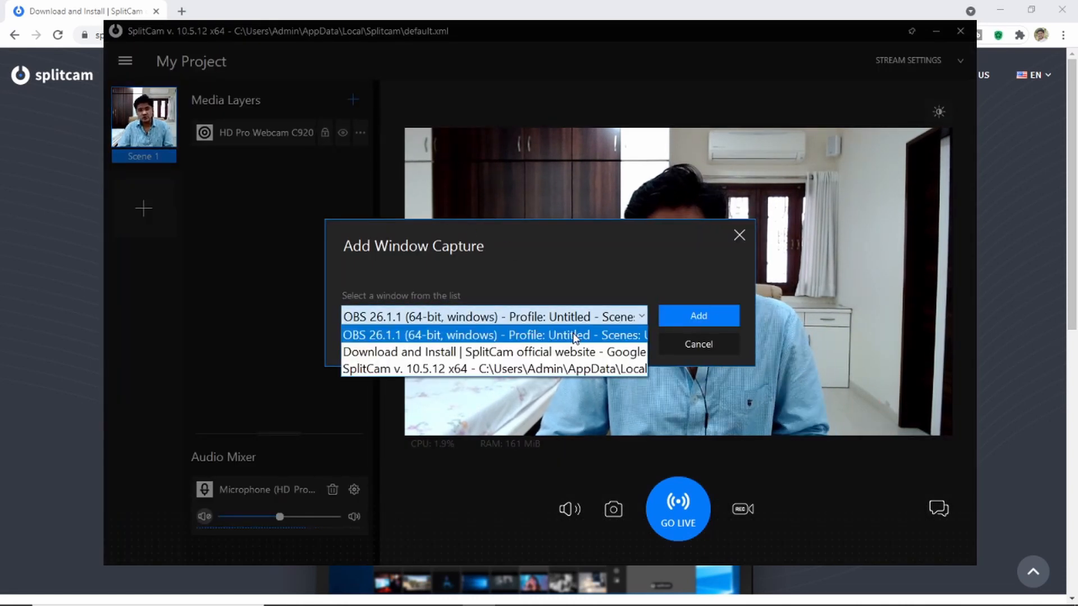
left_click(544, 352)
left_click(685, 318)
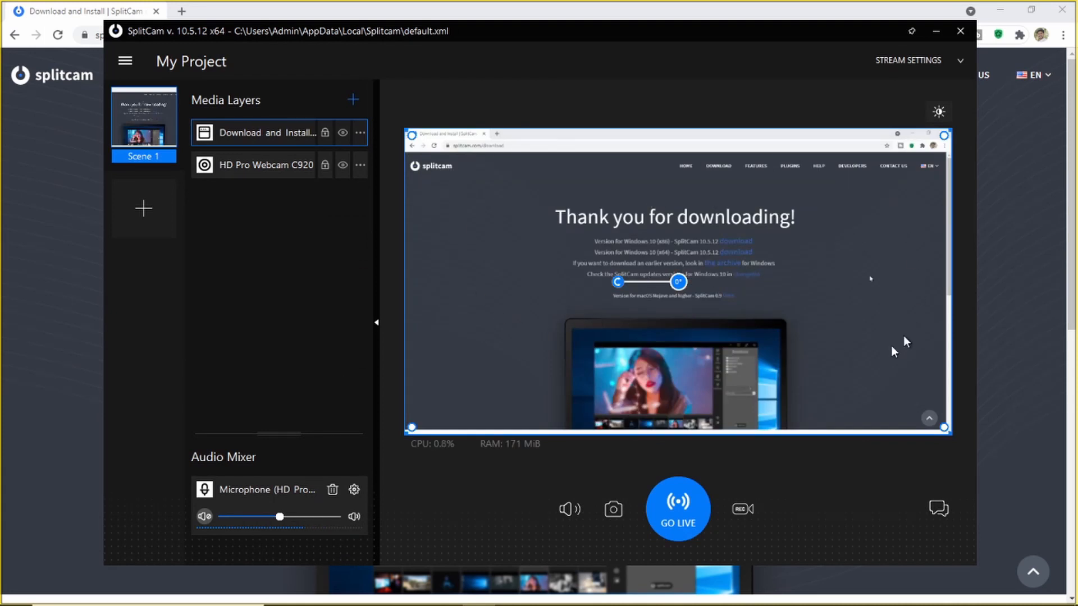
Shrink the webcam layer into the canvas's bottom-right corner and move it above the window capture layer
left_click(248, 167)
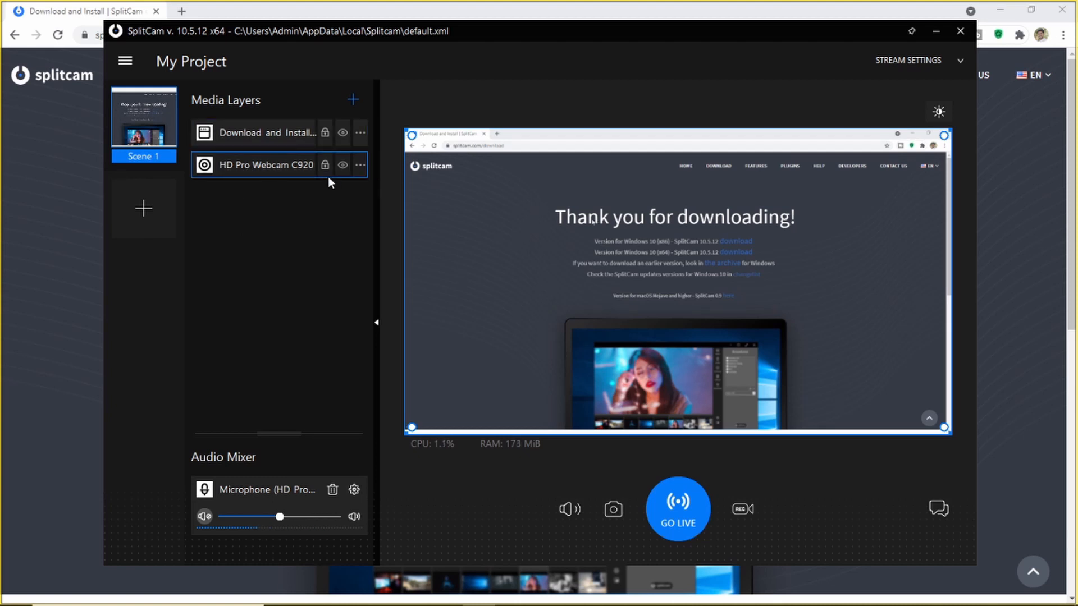
mouse_move(407, 129)
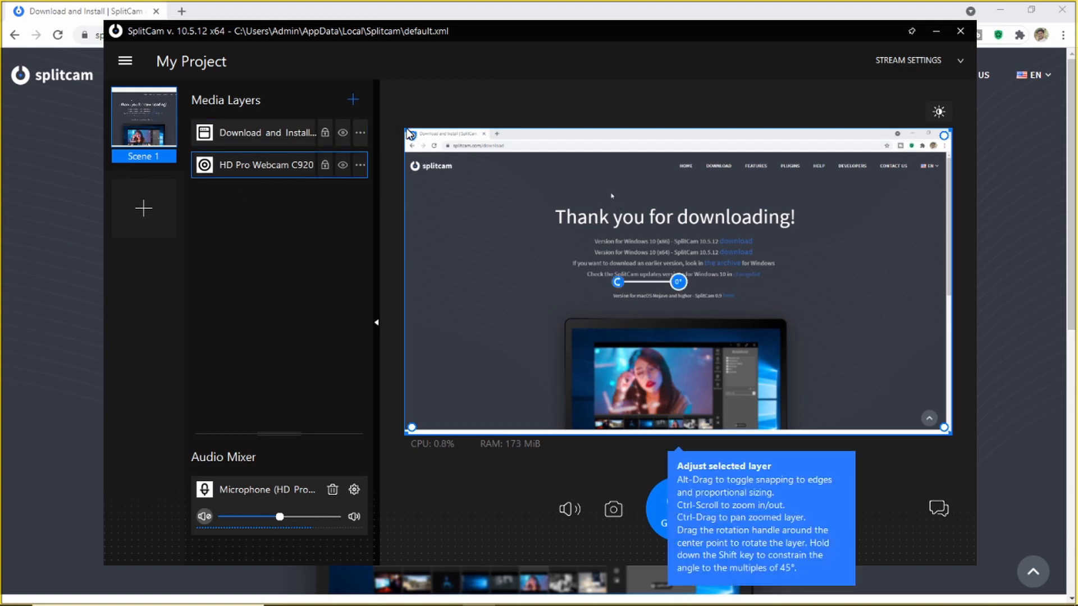
left_click_drag(407, 132, 807, 326)
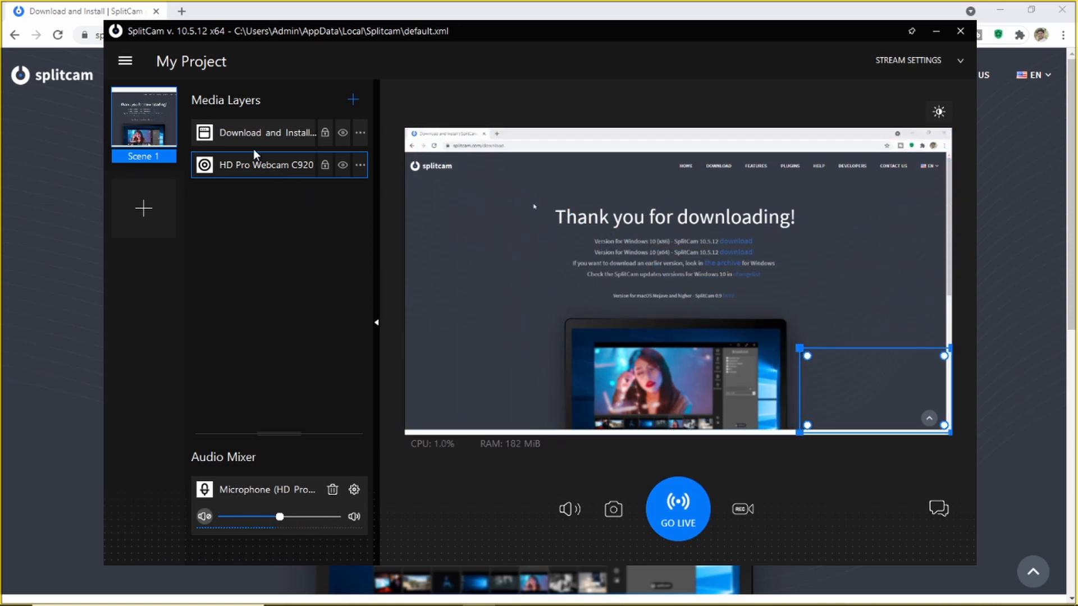
left_click(362, 166)
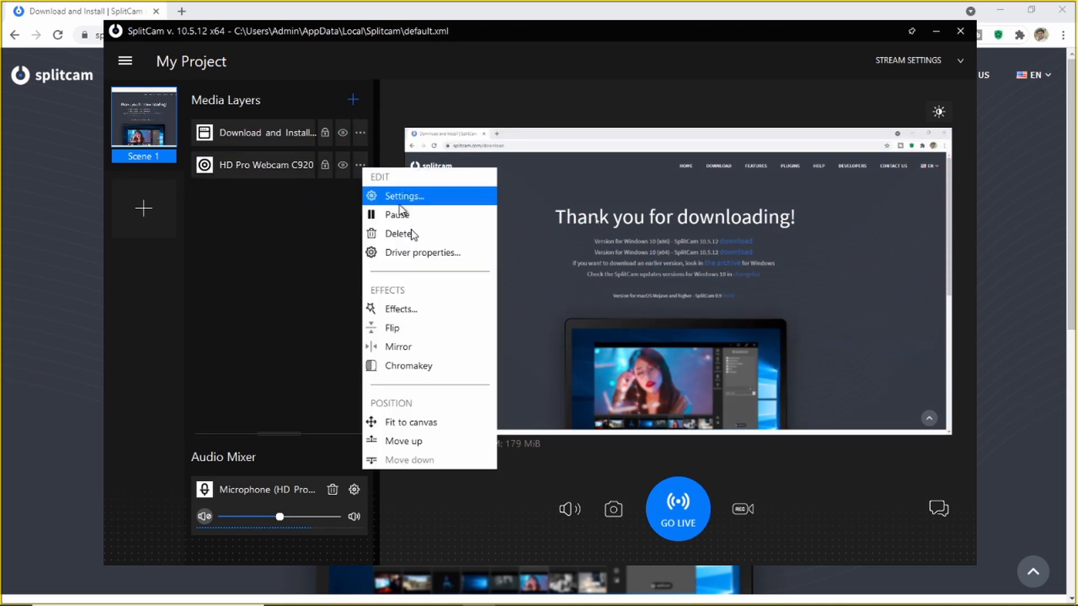
left_click(416, 443)
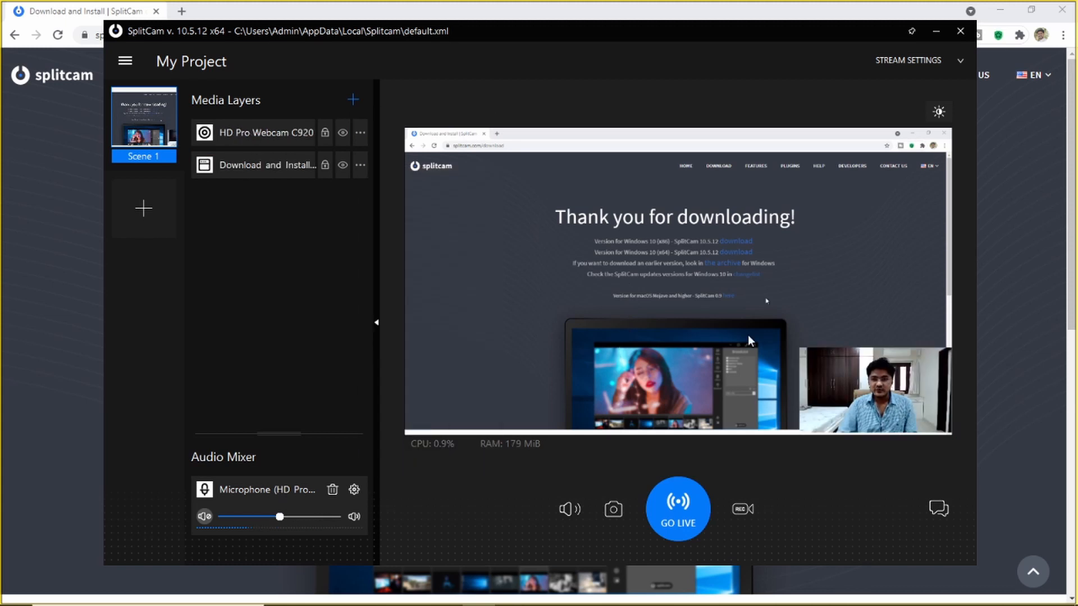
Enlarge the webcam overlay to about half the canvas width, keeping it in the bottom-right corner
left_click(248, 167)
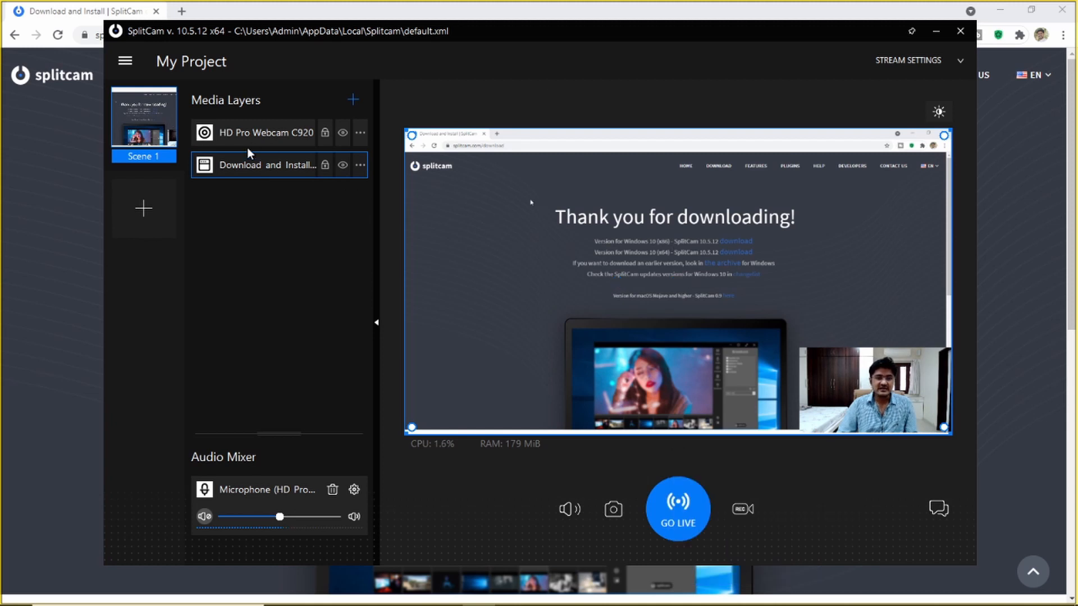
left_click(823, 383)
left_click_drag(798, 346, 684, 248)
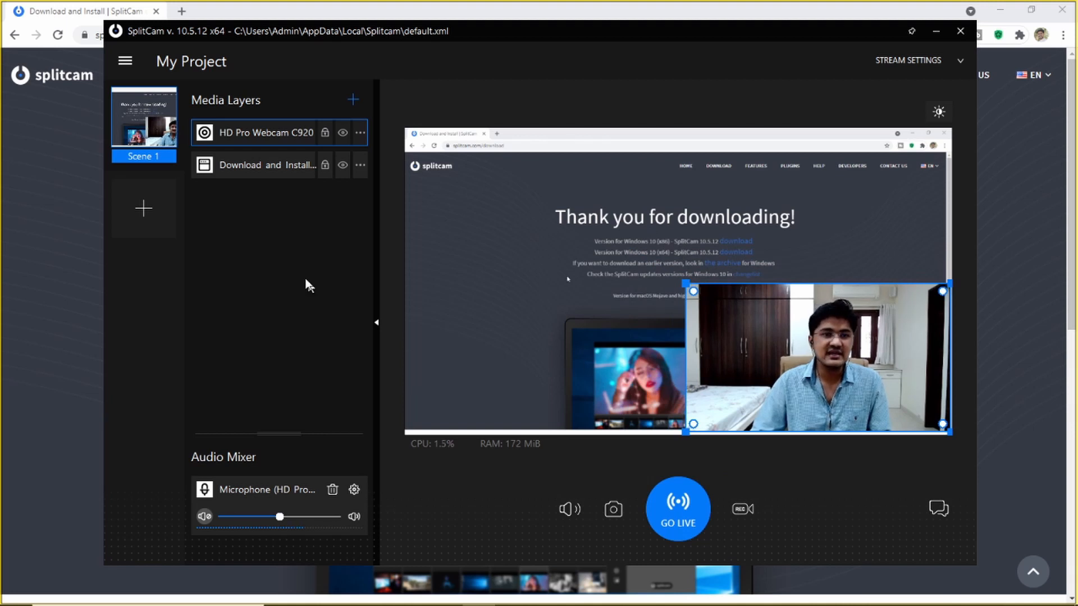
Add System Audio as a source in the audio mixer
left_click(352, 96)
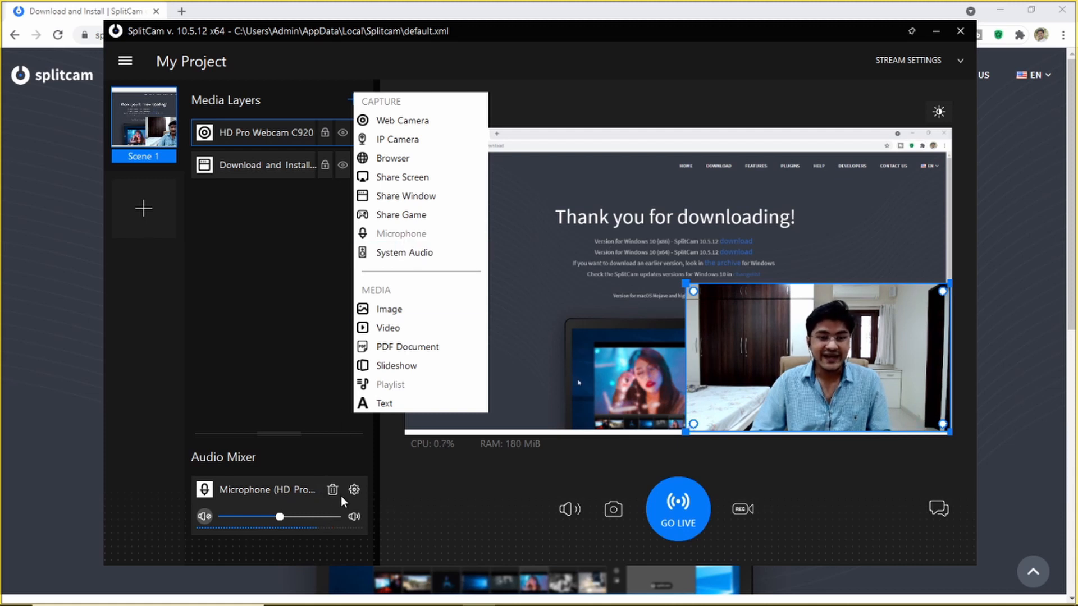
left_click(415, 250)
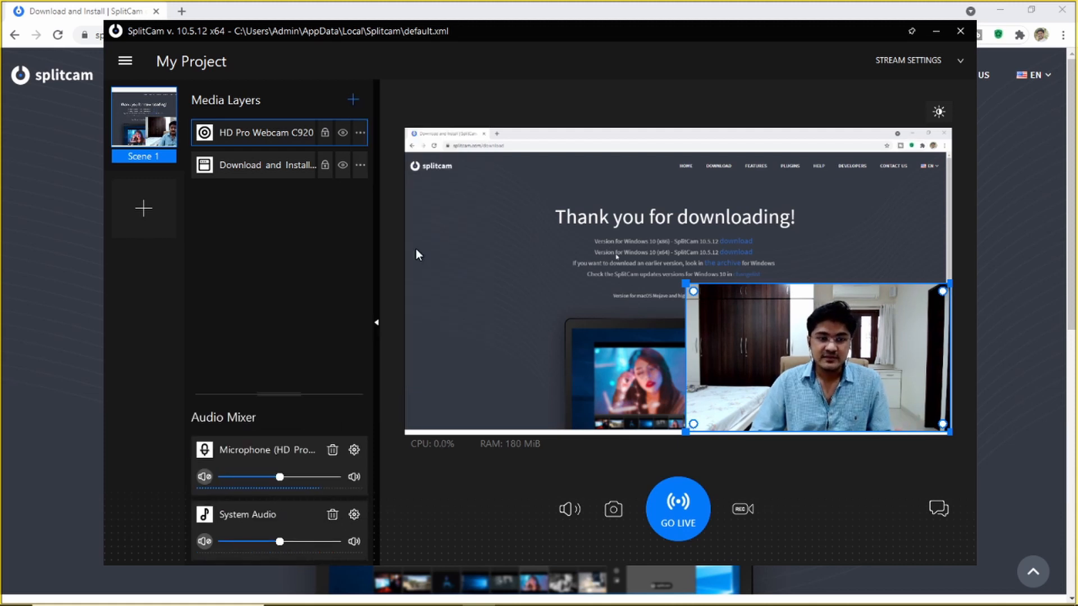
Turn on Noise Suppress at -30 for the microphone and balance the mixer with the microphone louder and System Audio quieter
left_click(353, 450)
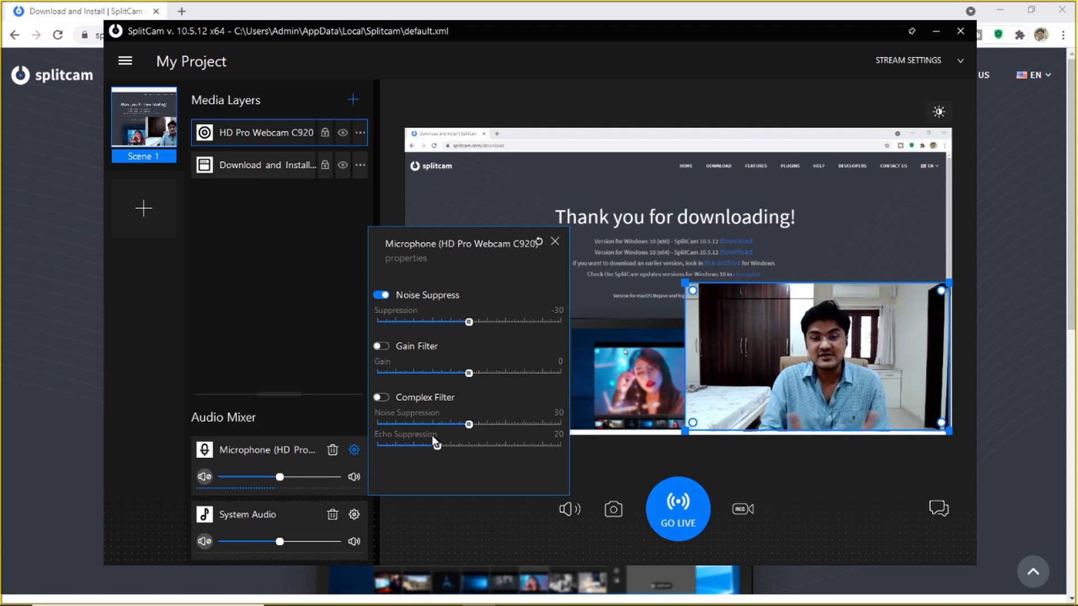
left_click(555, 243)
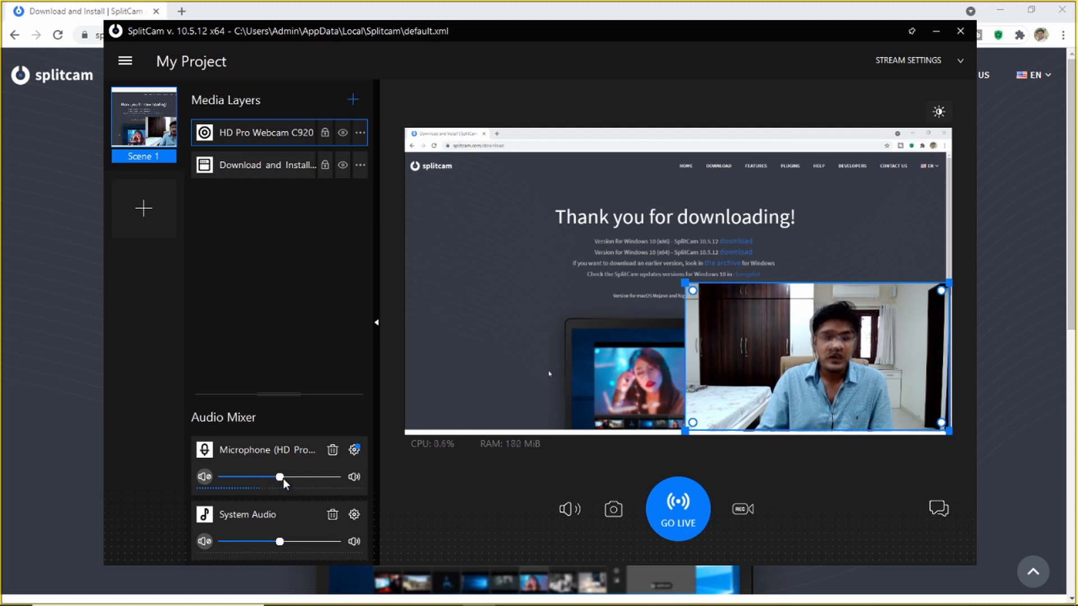
left_click_drag(280, 478, 311, 477)
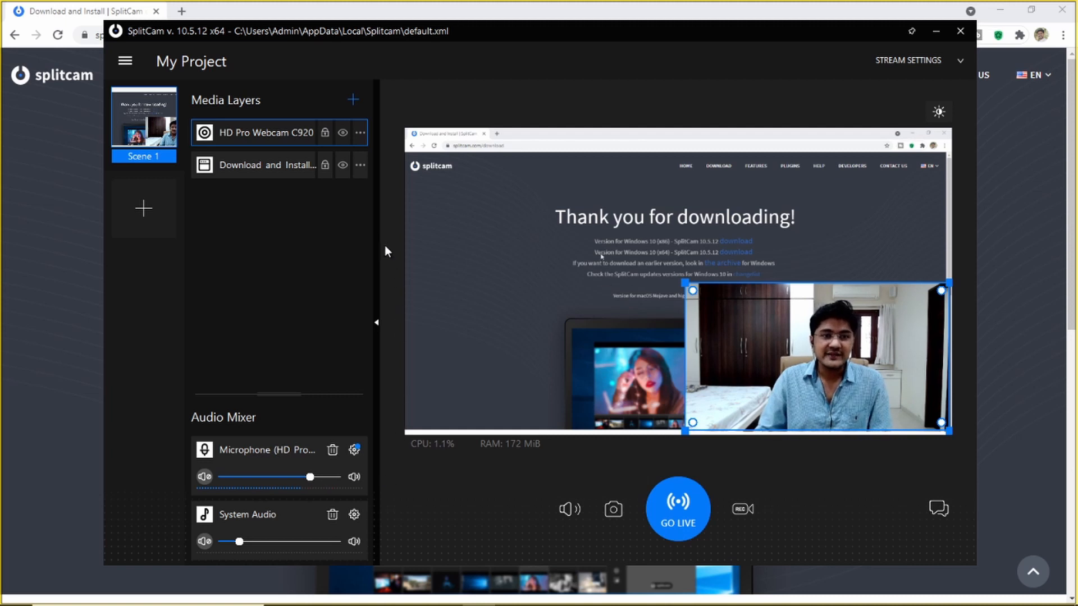
Add a text layer reading the presenter's name and set its font to Times New Roman
left_click(354, 99)
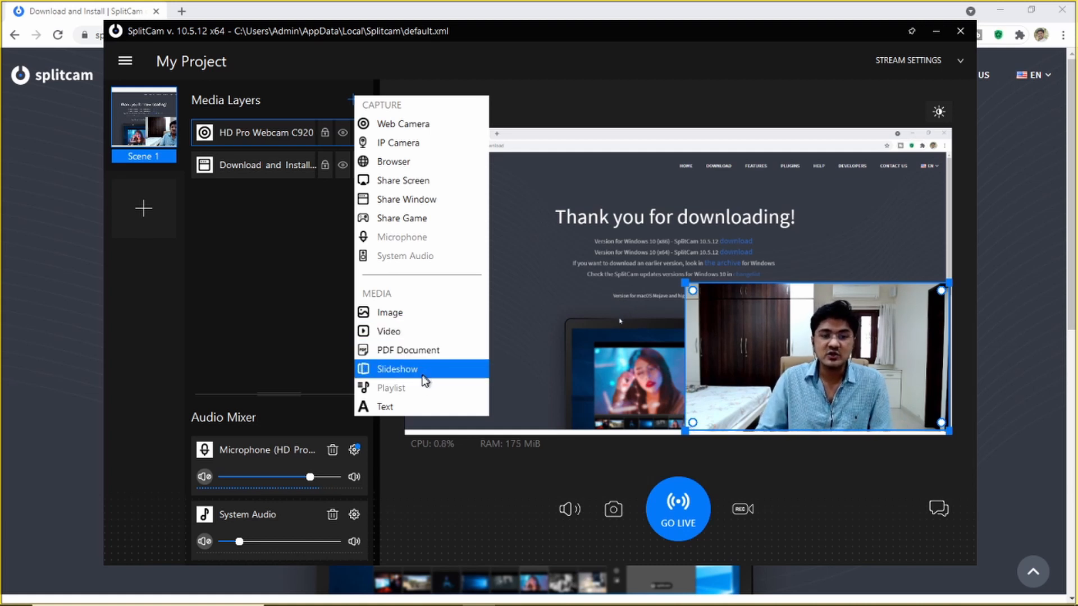
left_click(389, 405)
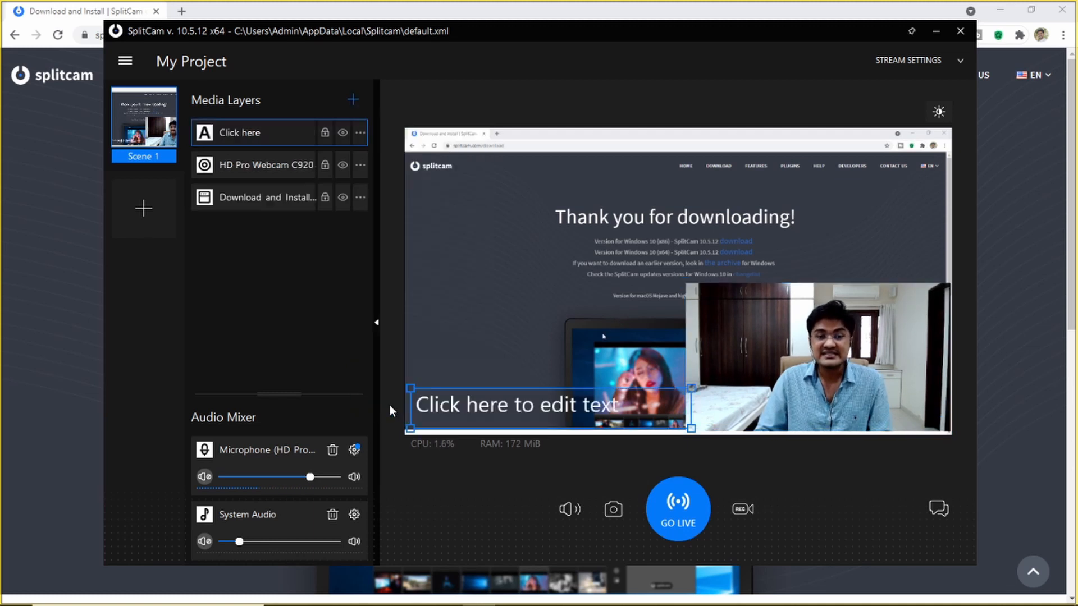
double_click(511, 408)
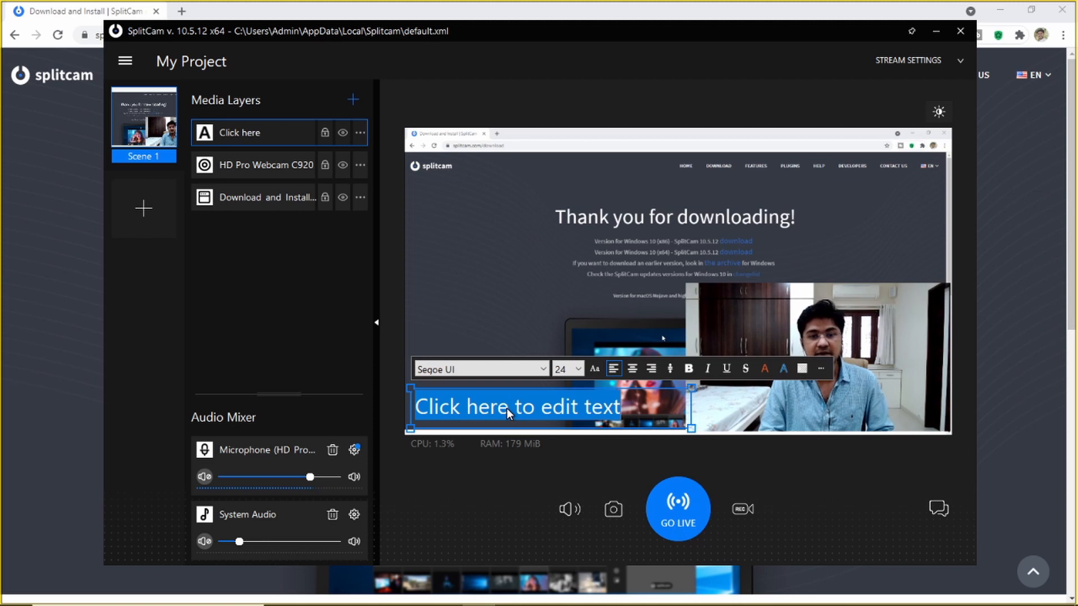
type("Banthiya's")
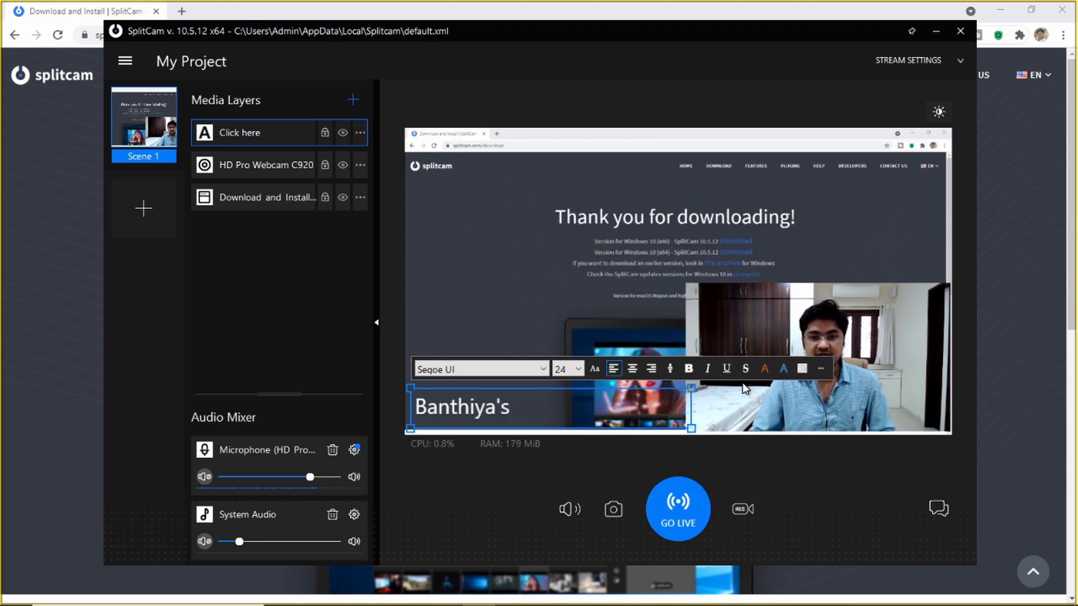
left_click(541, 368)
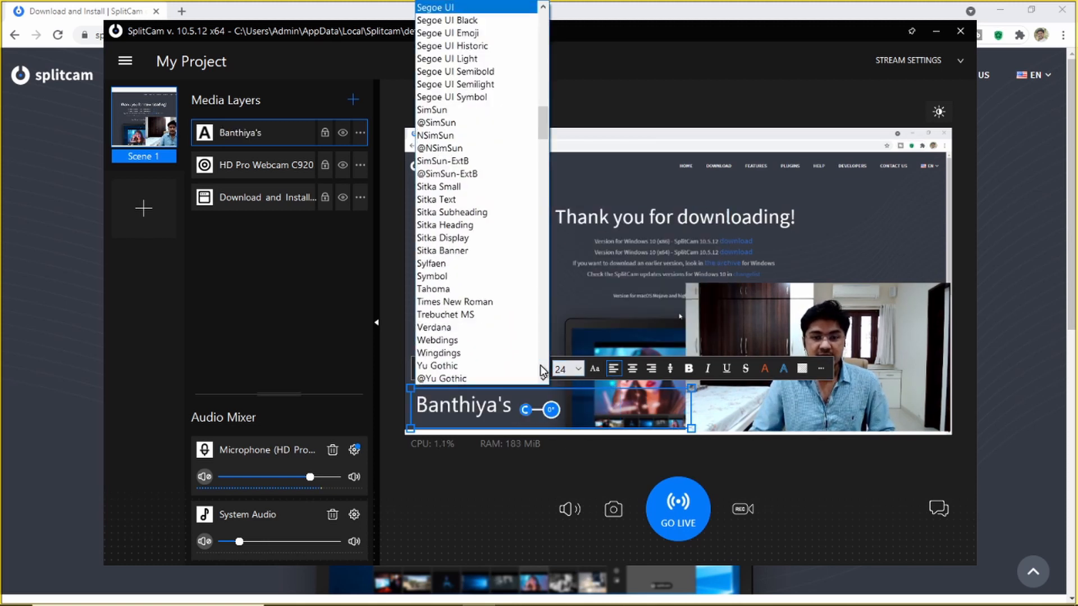
left_click(506, 304)
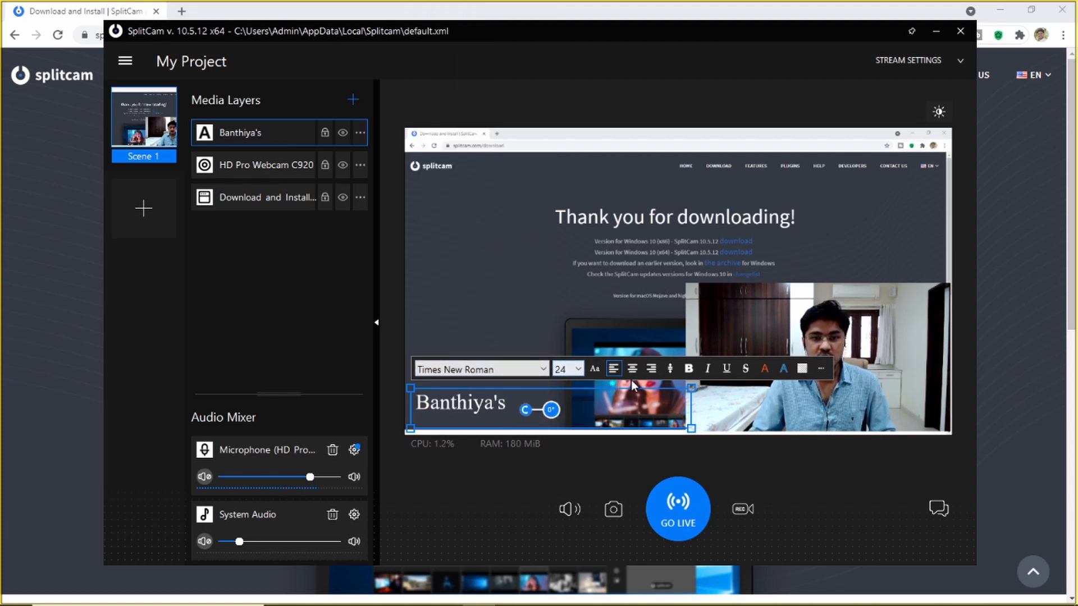
Set the name text's size to 28, centre it, and narrow its text box to fit closely around the name
left_click(578, 368)
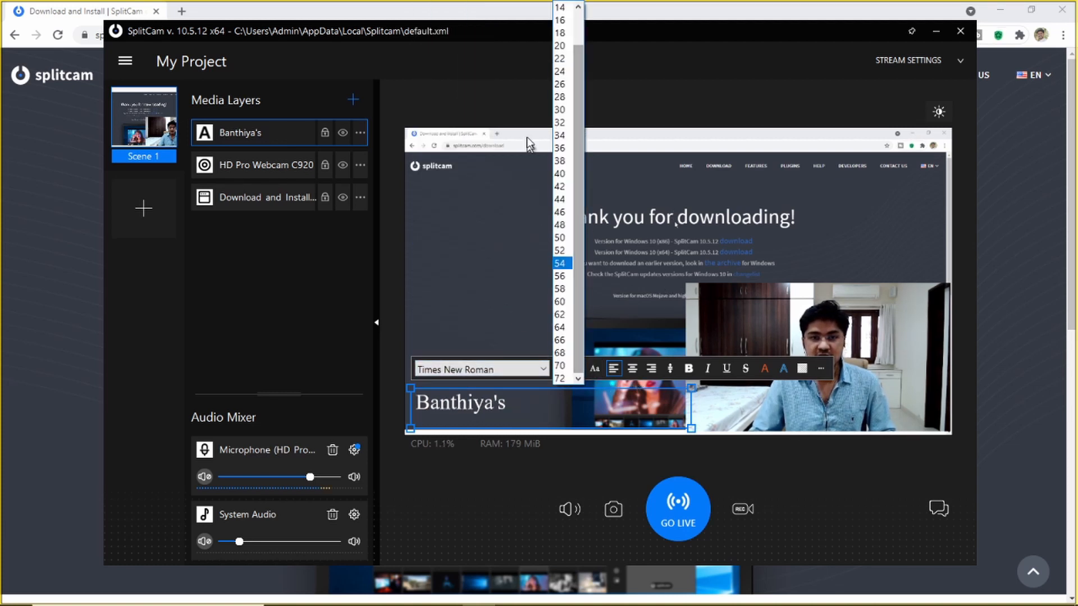
left_click(562, 118)
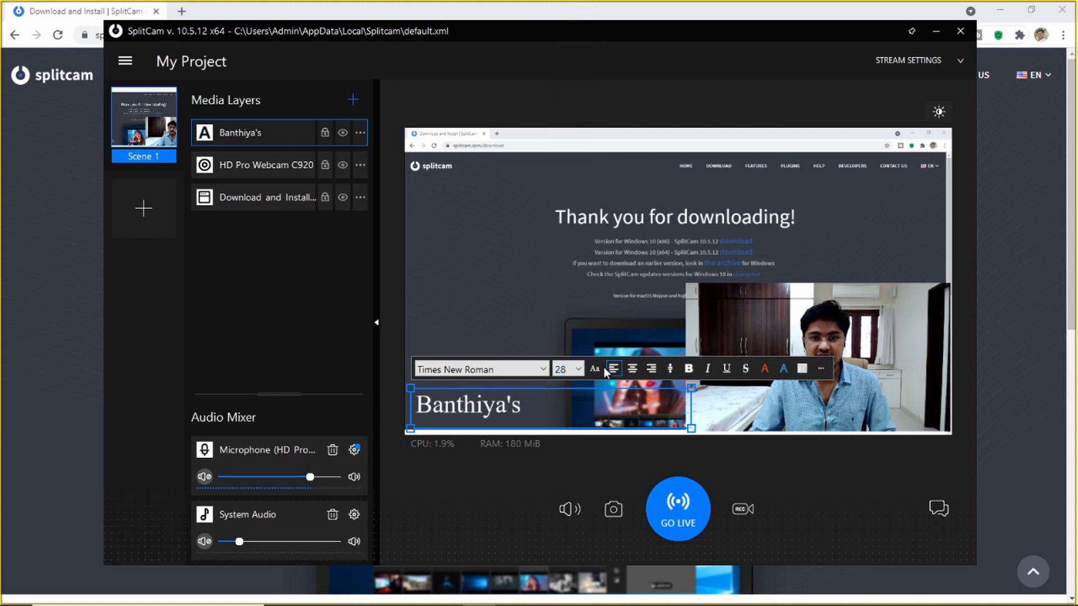
left_click(633, 369)
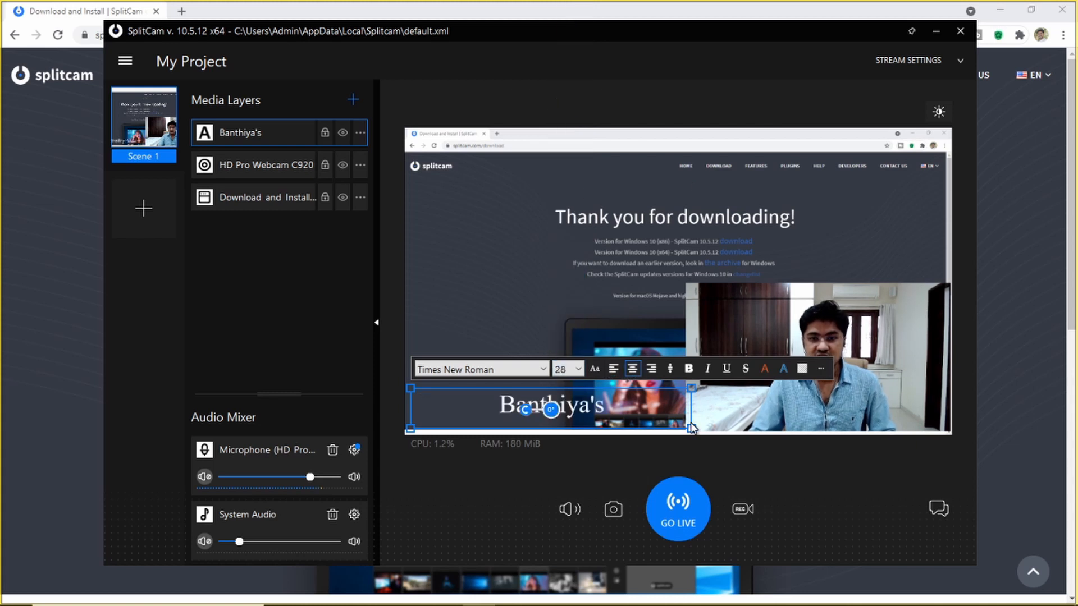
left_click_drag(691, 427, 565, 423)
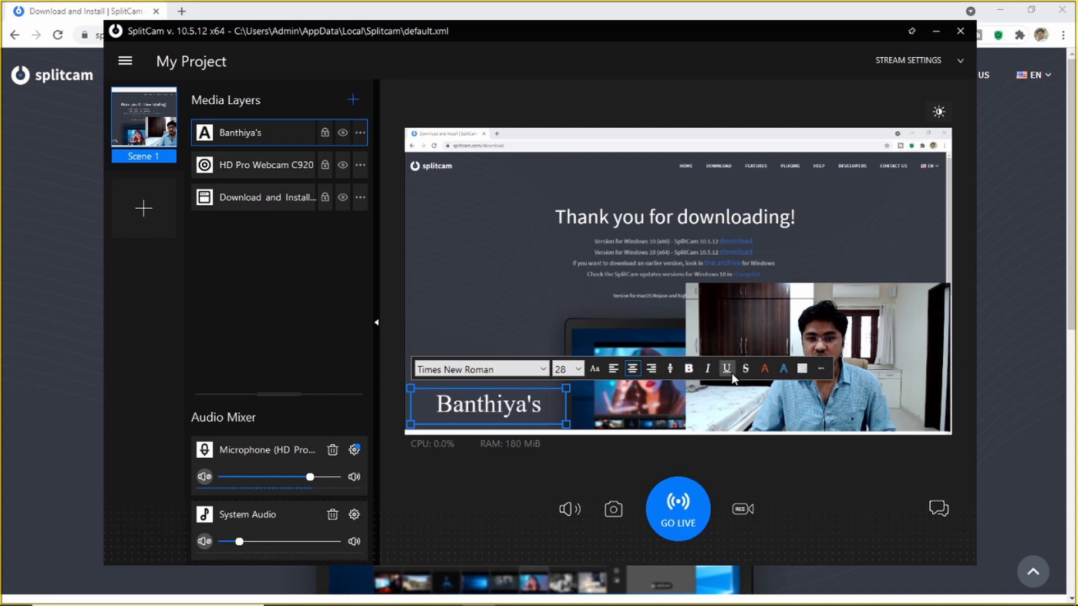
Try a purple outline colour on the name text without keeping it, and give the text box a grey background
left_click(761, 373)
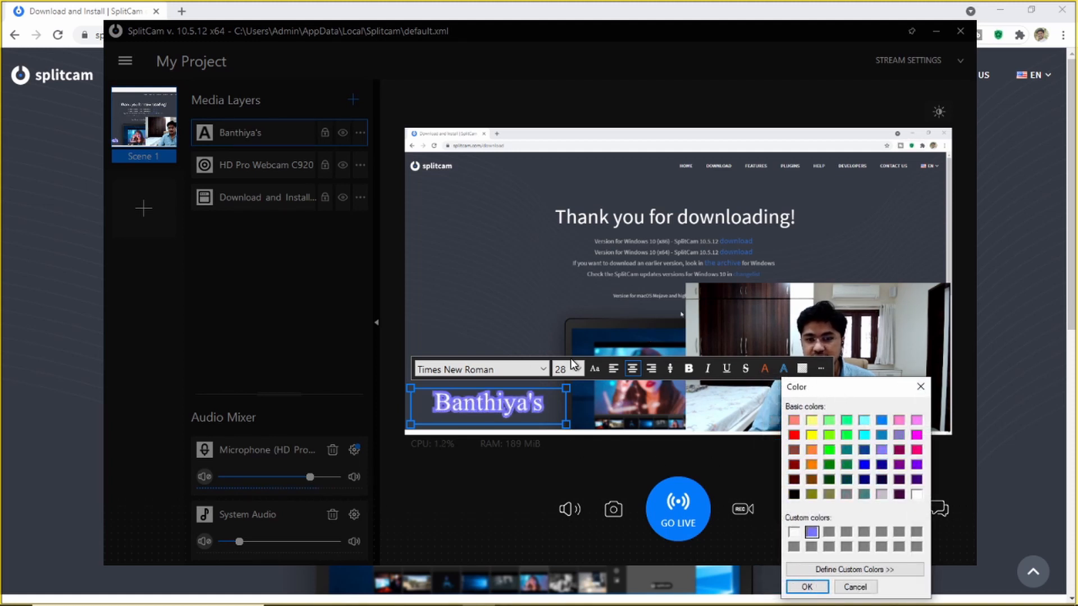
left_click(920, 386)
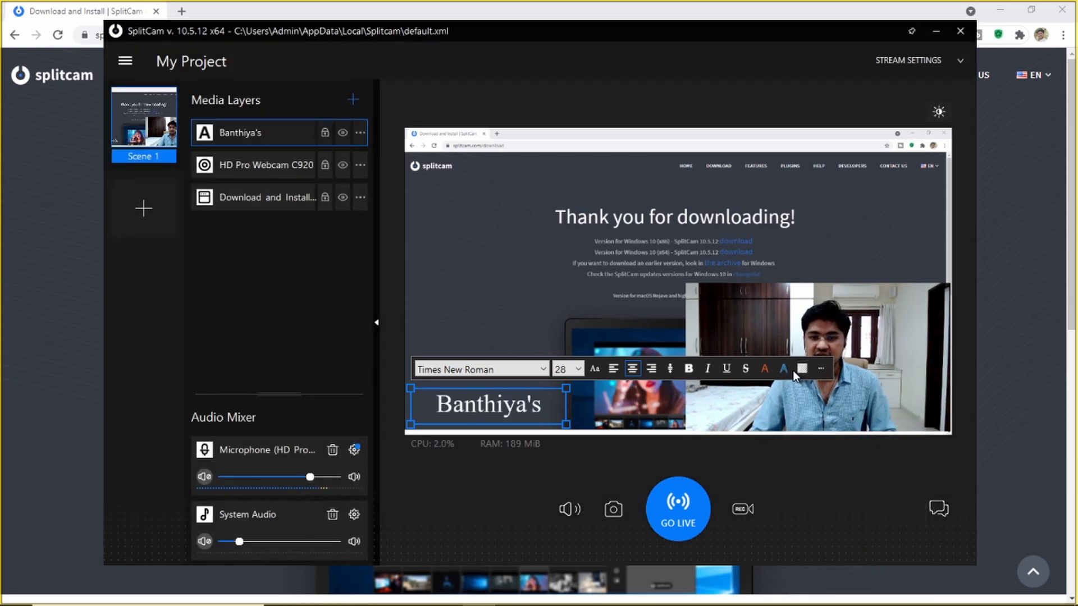
left_click(801, 369)
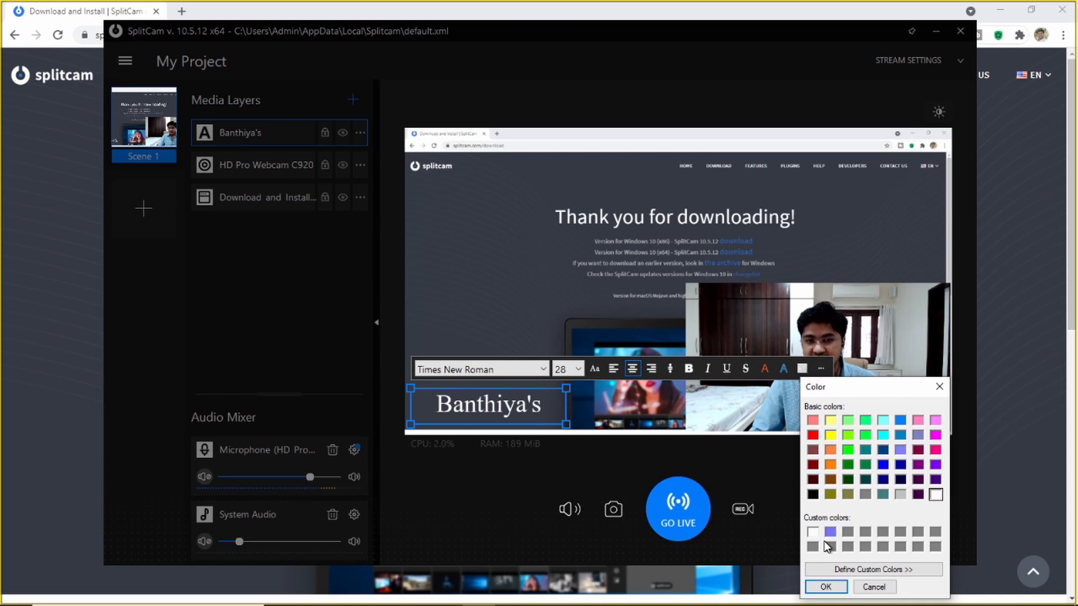
left_click(826, 587)
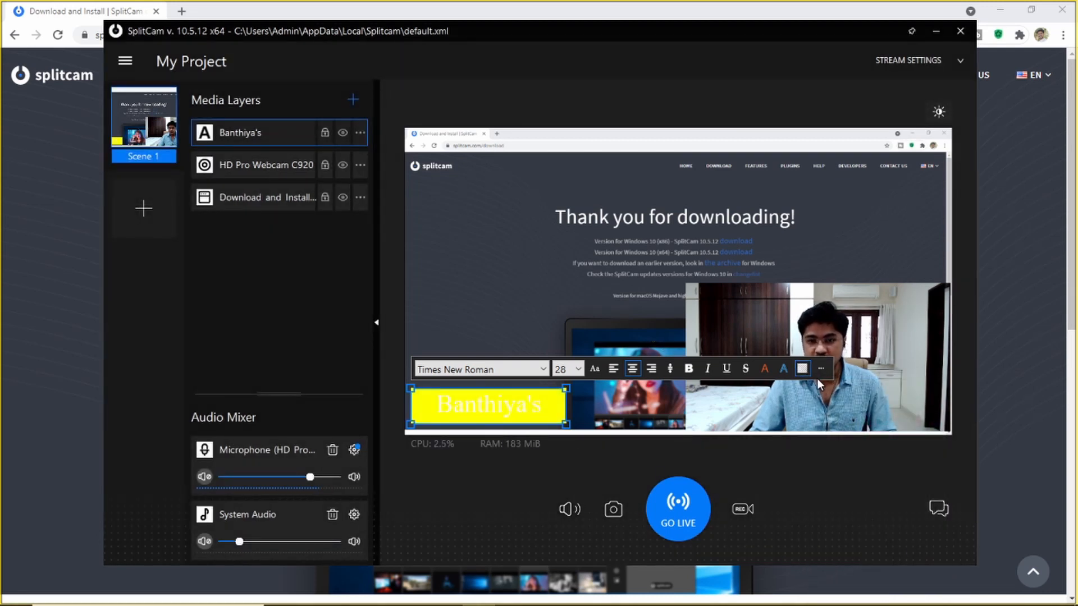
left_click(517, 289)
left_click(529, 411)
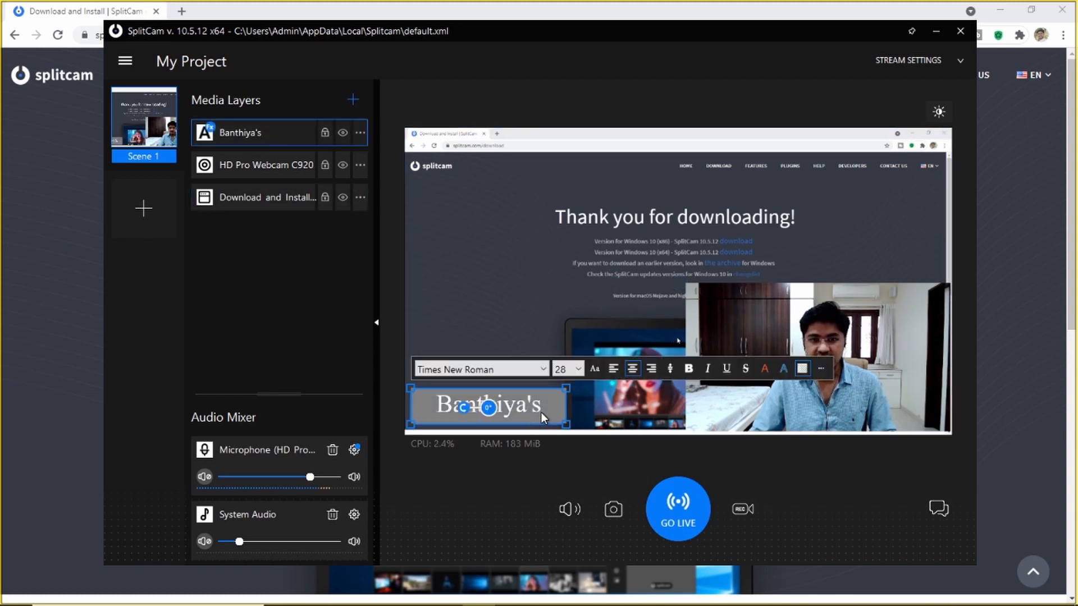
Try the Blink effect on the name text and replace it with the Scroll effect
left_click(822, 369)
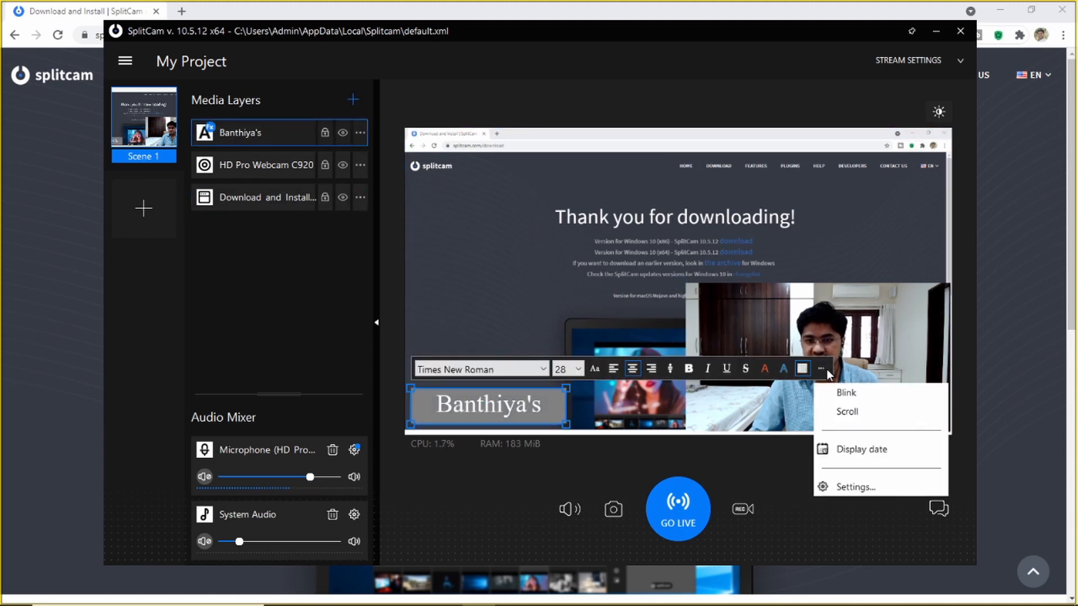
left_click(848, 393)
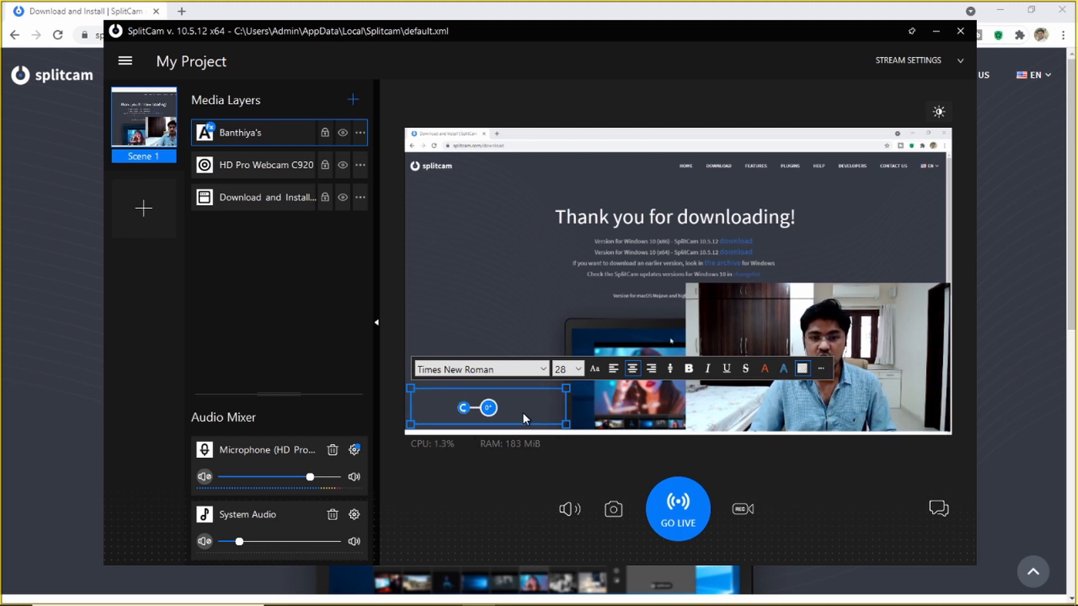
left_click(822, 368)
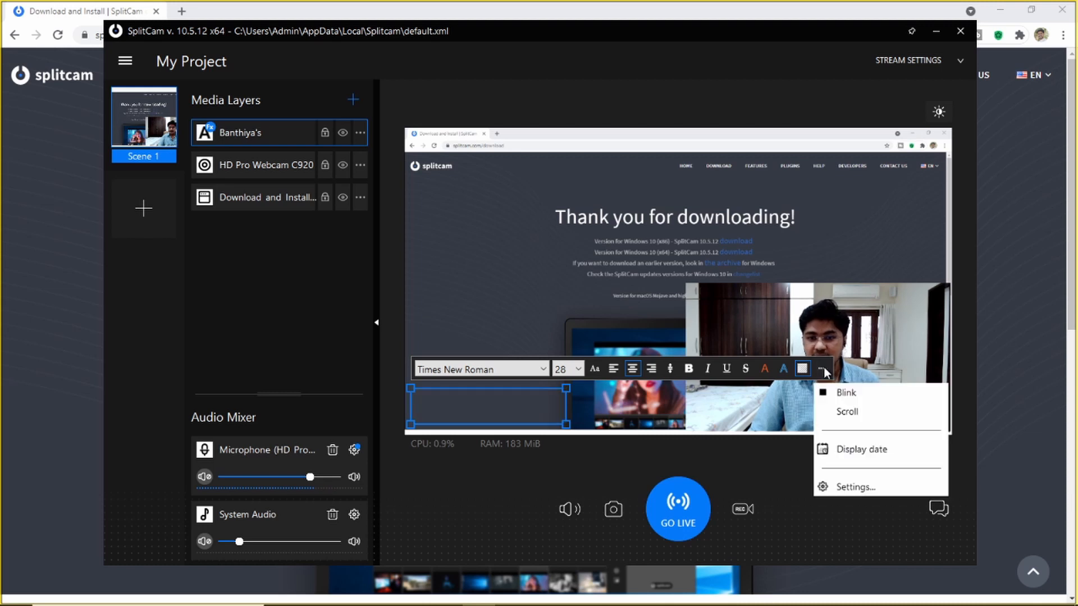
left_click(848, 415)
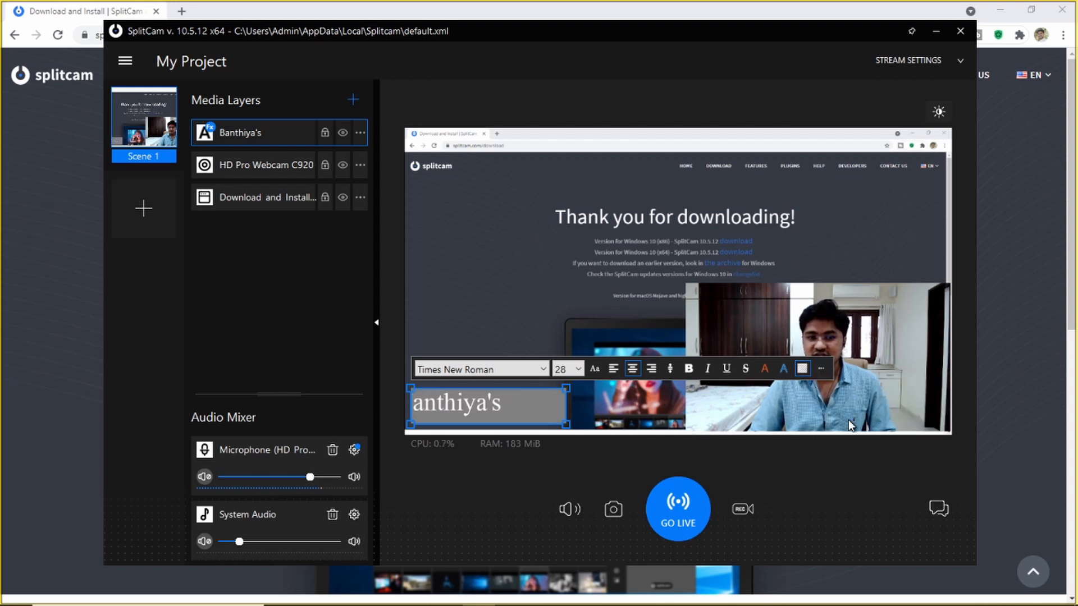
In the text layer's settings, set background transparency to 100 and scroll speed to 3, keeping the Right to Left direction
left_click(823, 368)
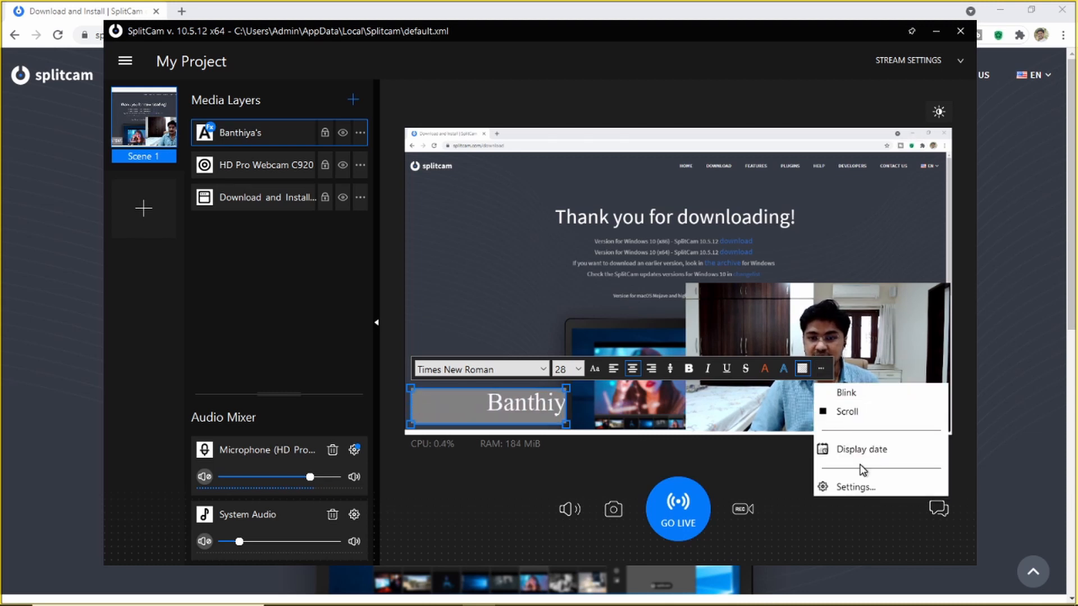
left_click(857, 487)
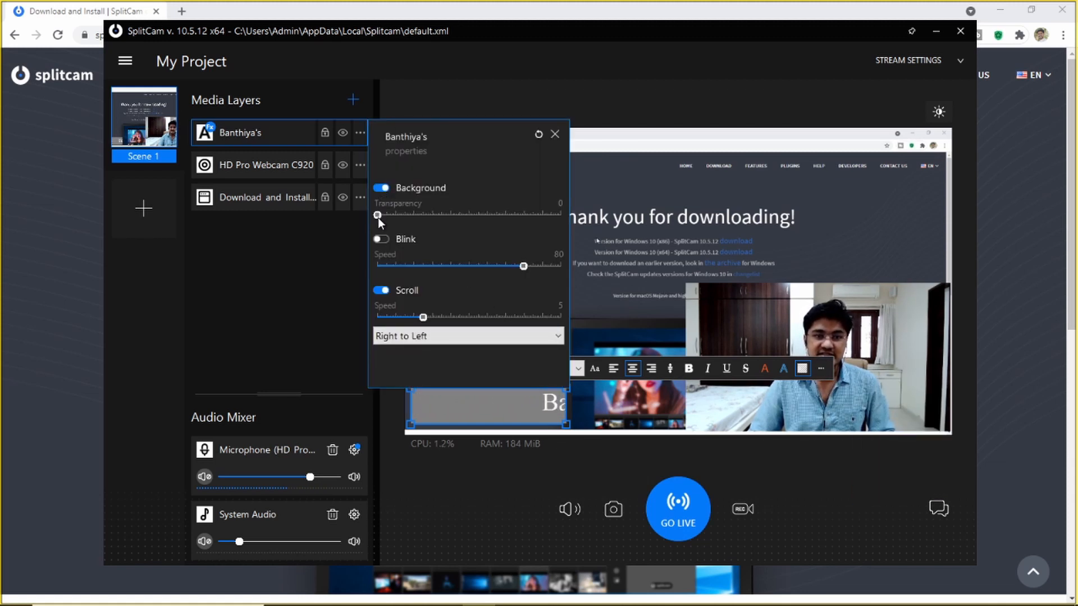
left_click_drag(377, 215, 560, 215)
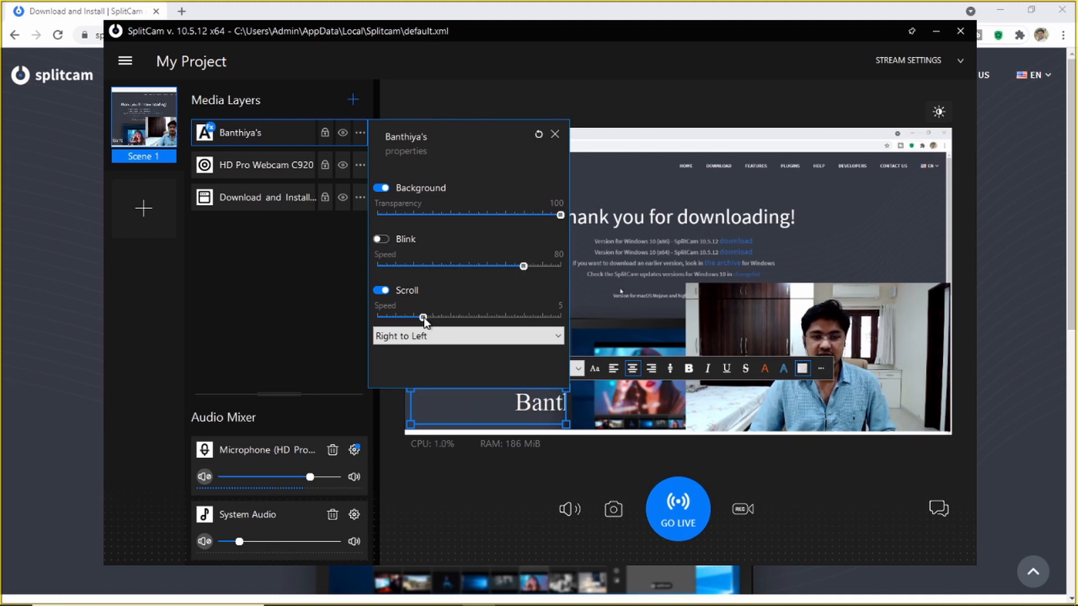
mouse_move(423, 317)
left_mouse_down()
mouse_move(489, 321)
mouse_move(395, 321)
mouse_move(406, 318)
left_mouse_up()
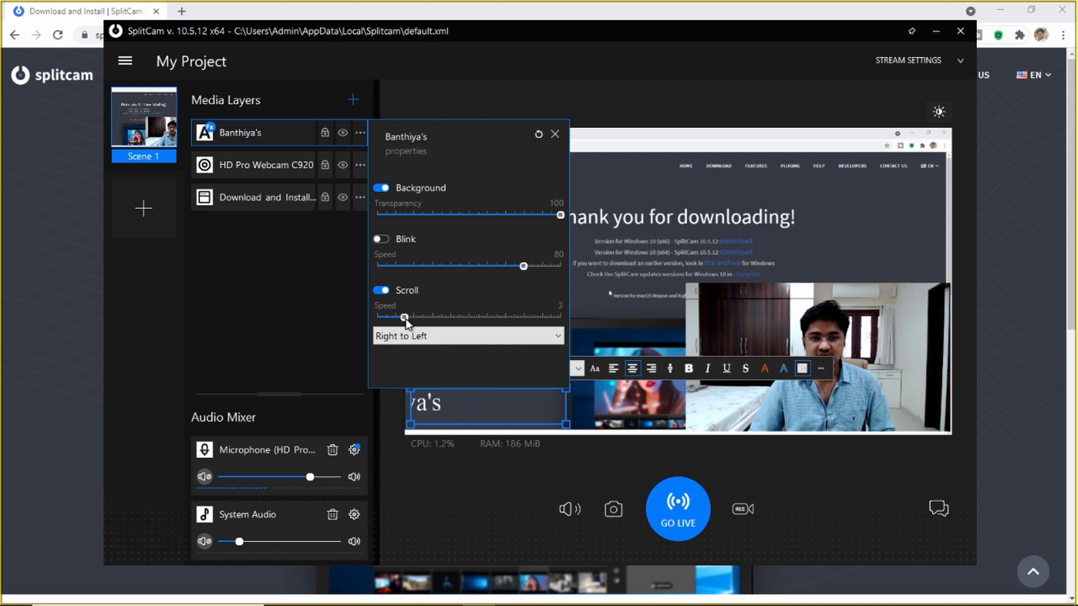
left_click(514, 339)
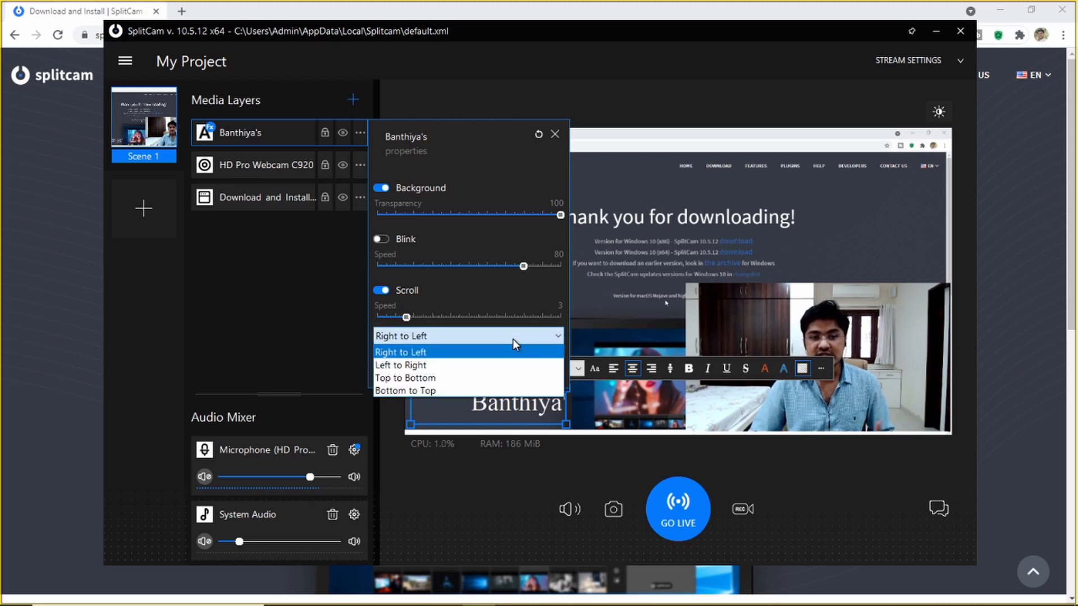
left_click(513, 339)
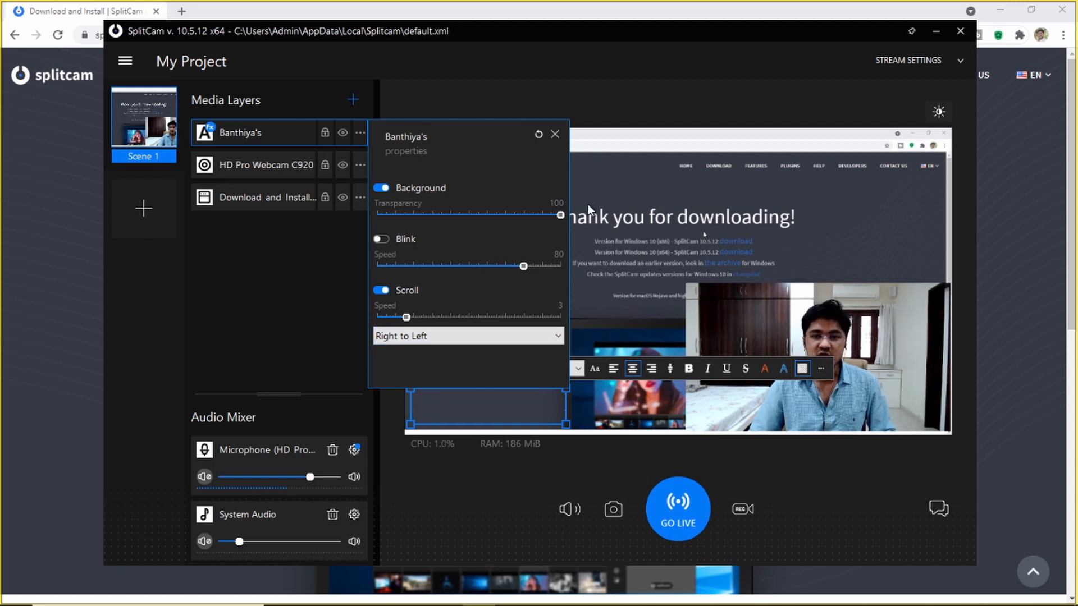
left_click(555, 133)
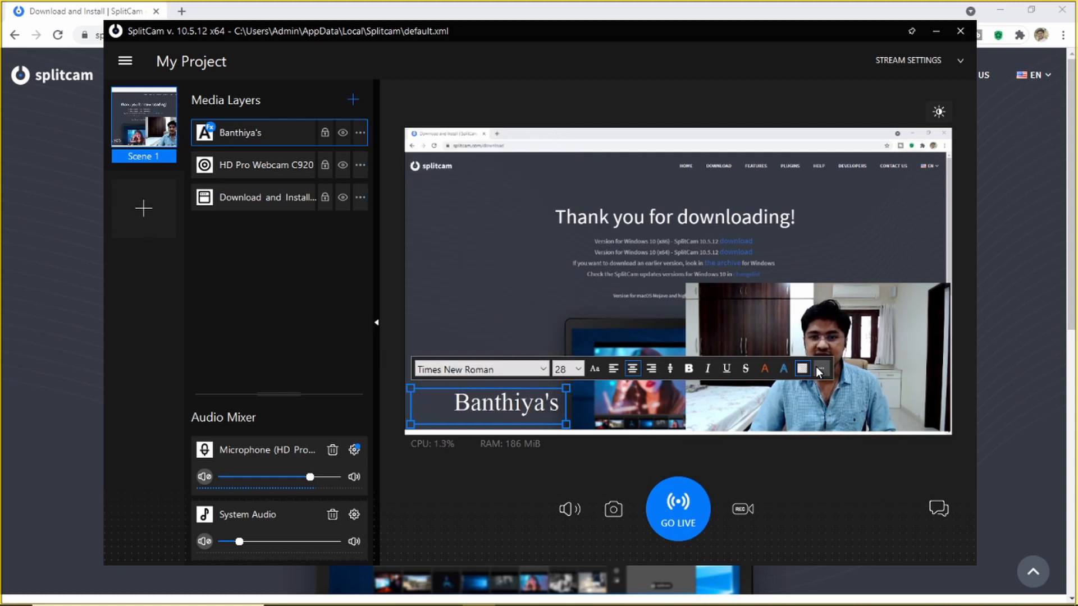
Review the Quick Adjust settings for colour, contrast, sharpening and blur, and close them without making changes
left_click(835, 396)
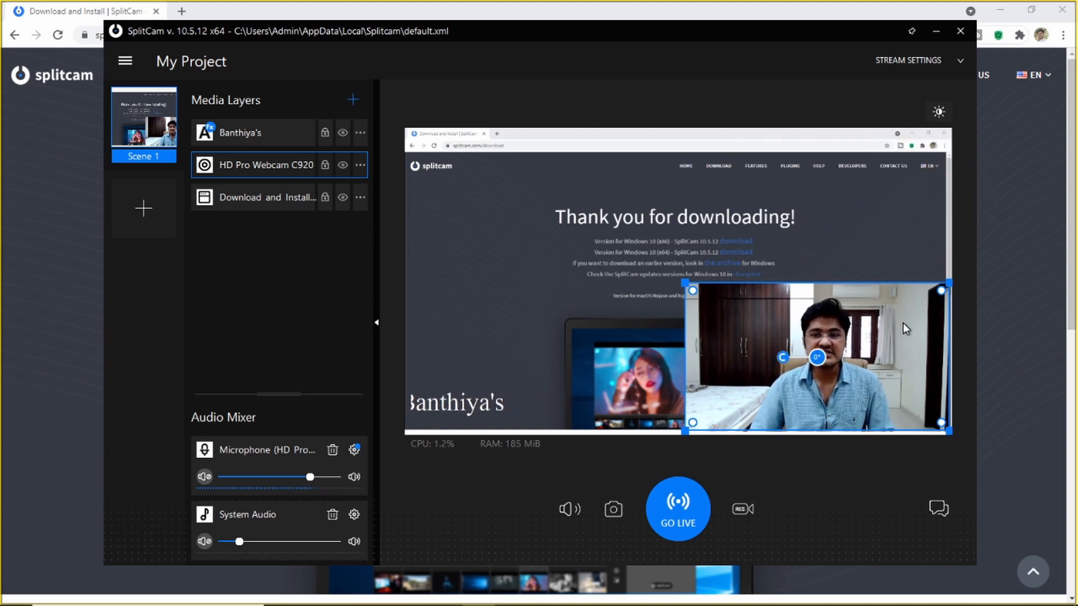
left_click(939, 111)
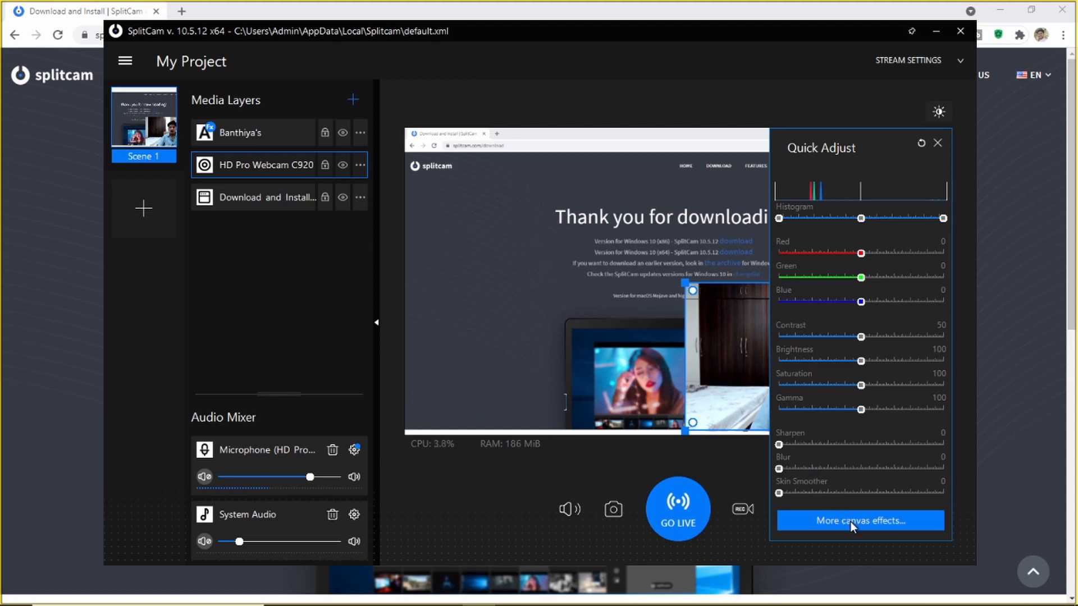
left_click(612, 89)
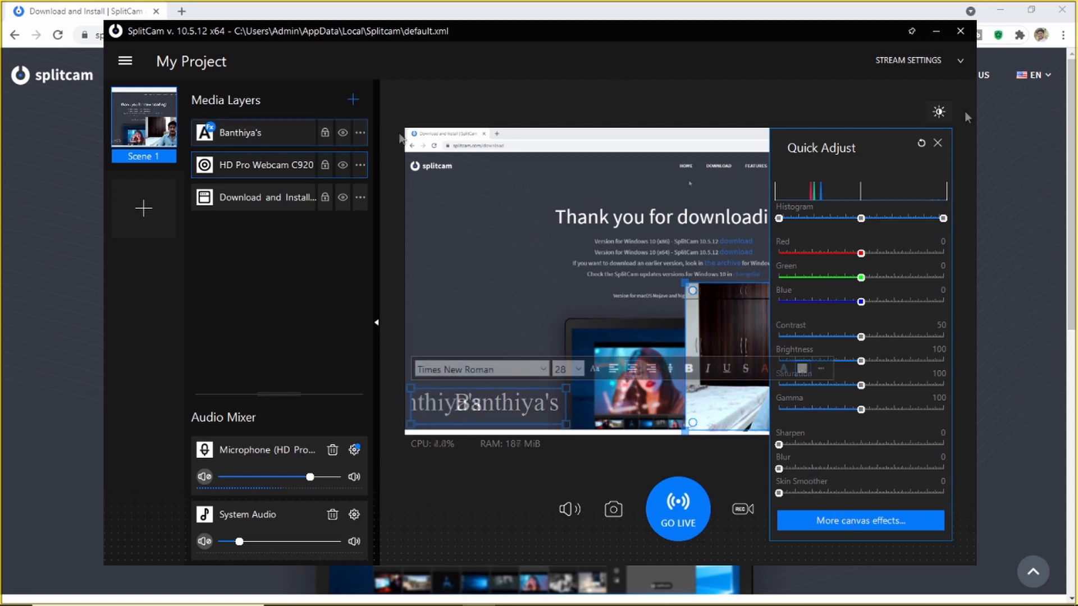
left_click(937, 142)
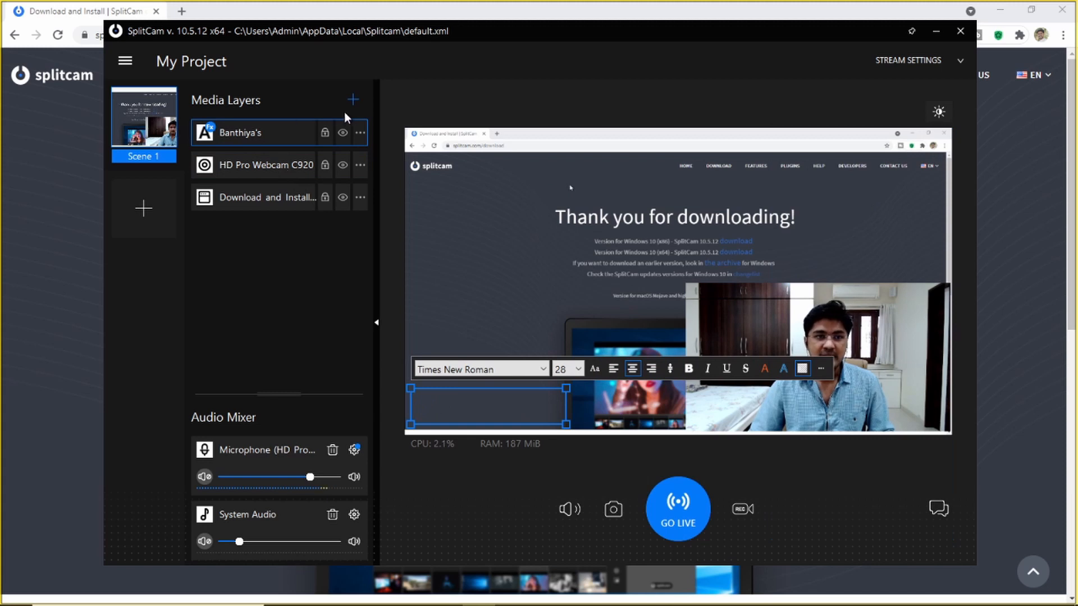
Open the layer effects of the HD Pro Webcam C920 layer
left_click(268, 163)
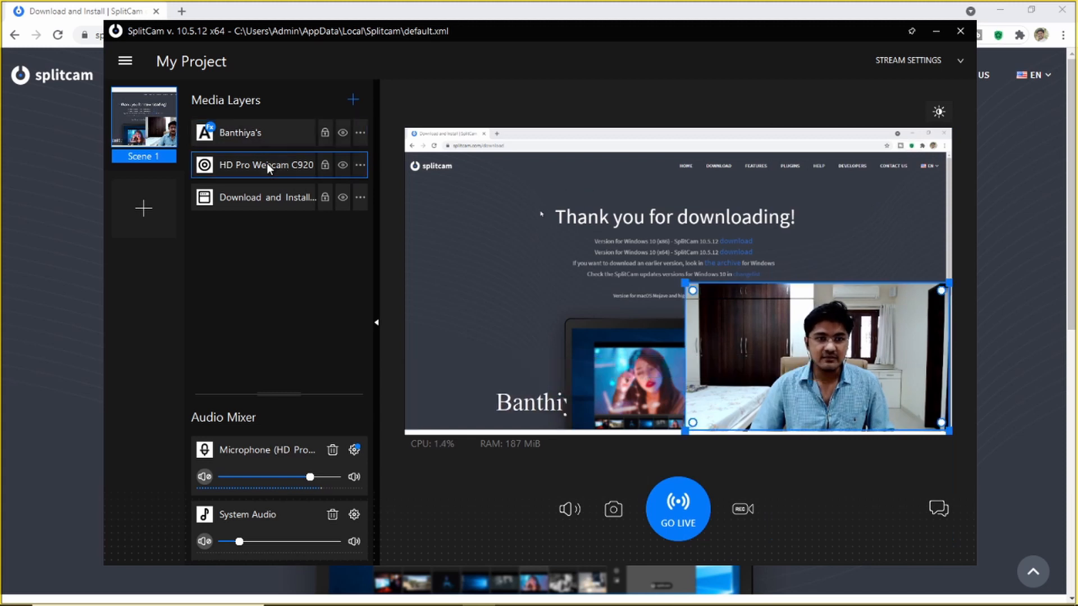
left_click(360, 165)
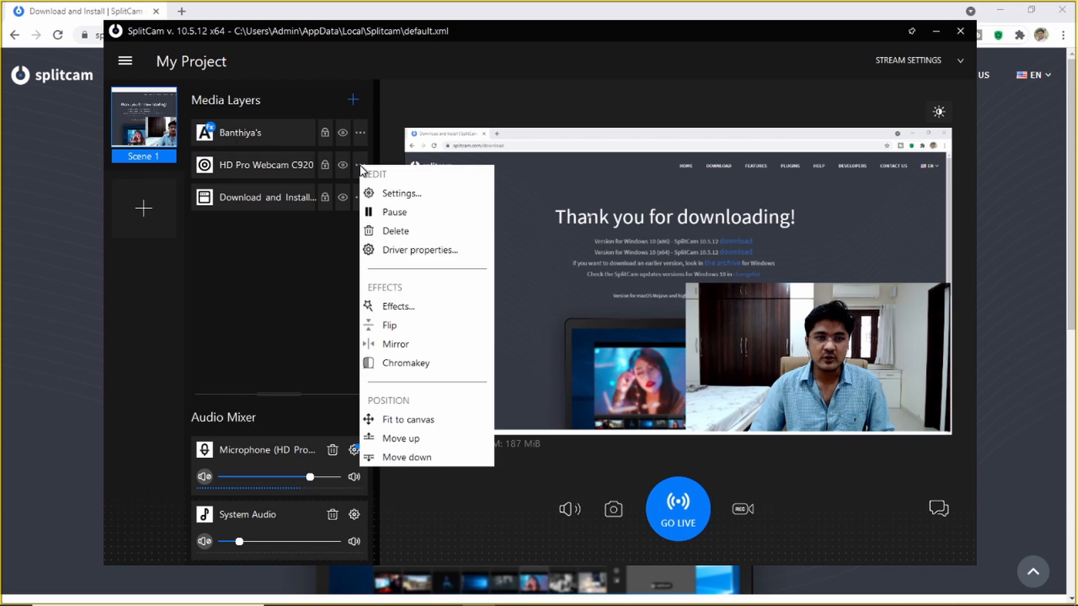
left_click(408, 305)
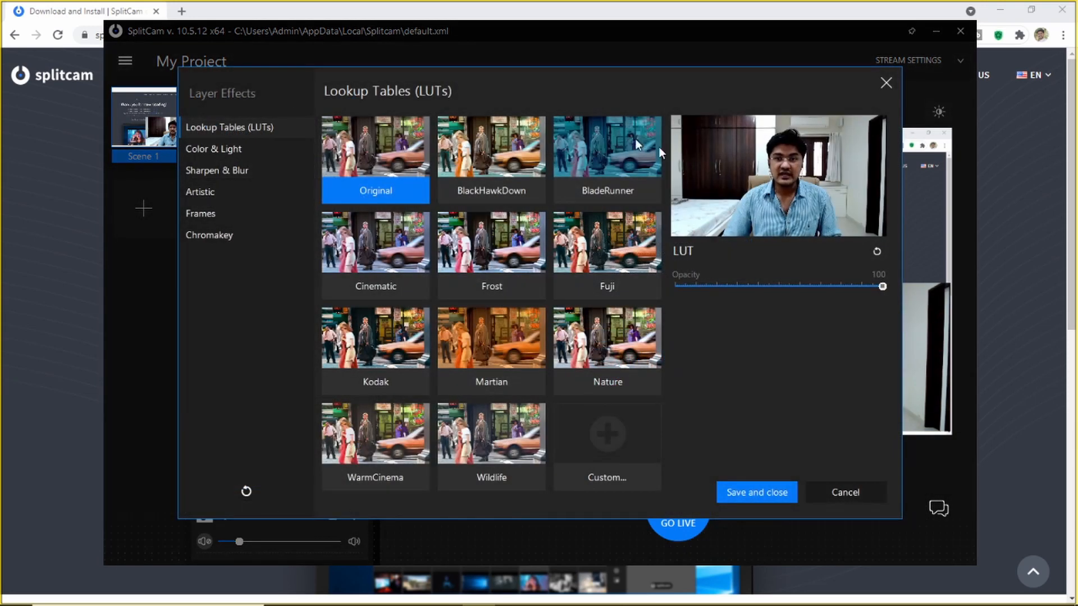
Preview lookup tables such as BlackHawkDown, BladeRunner, Cinematic, Nature and WarmCinema on the webcam, and return to Original
left_click(497, 153)
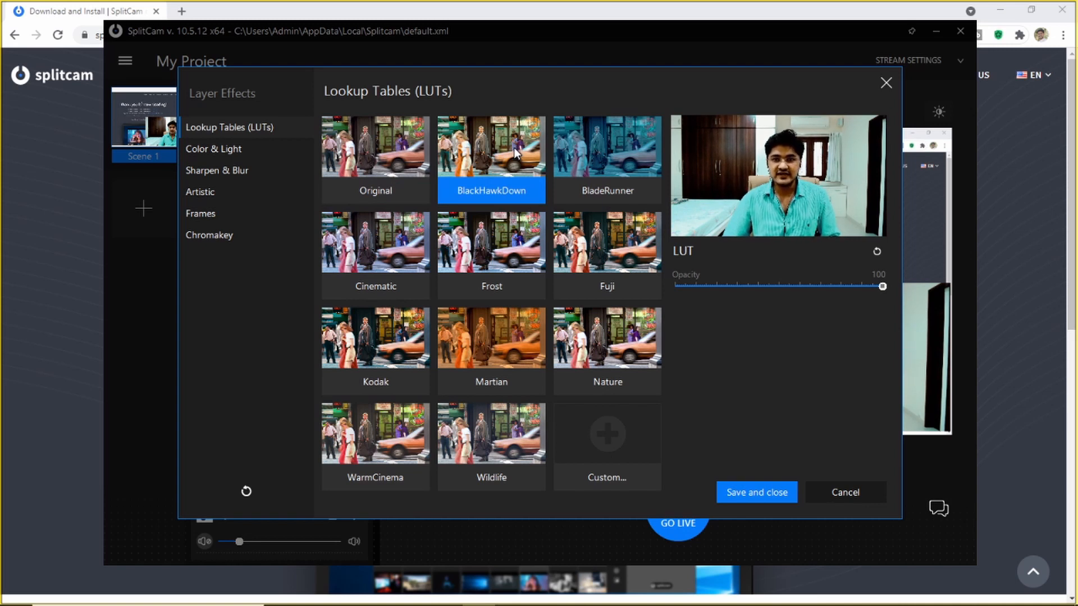
left_click(595, 149)
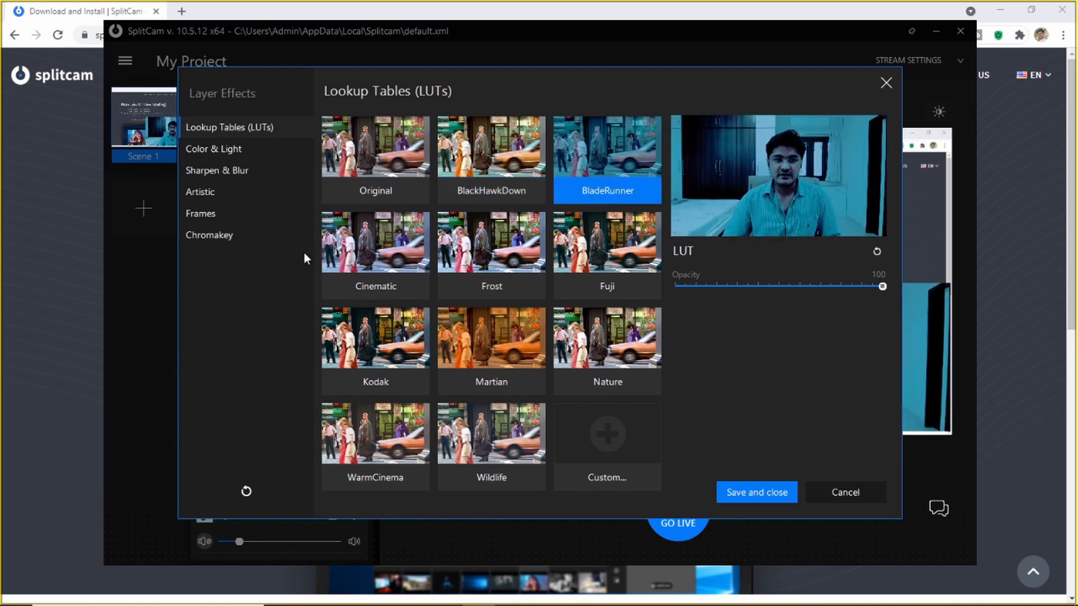
left_click(372, 252)
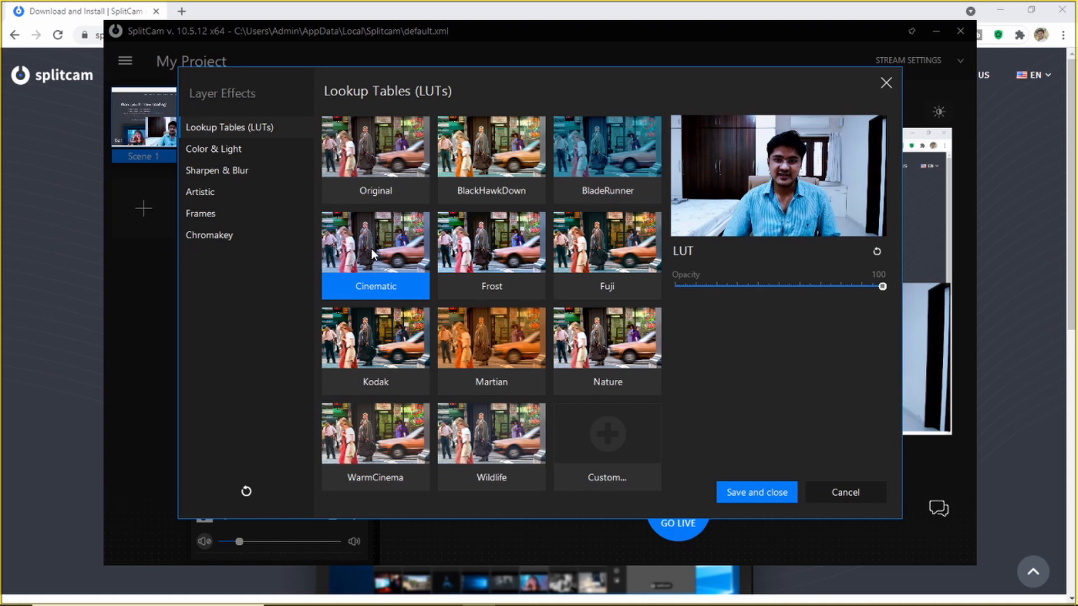
left_click(474, 258)
left_click(611, 257)
left_click(614, 337)
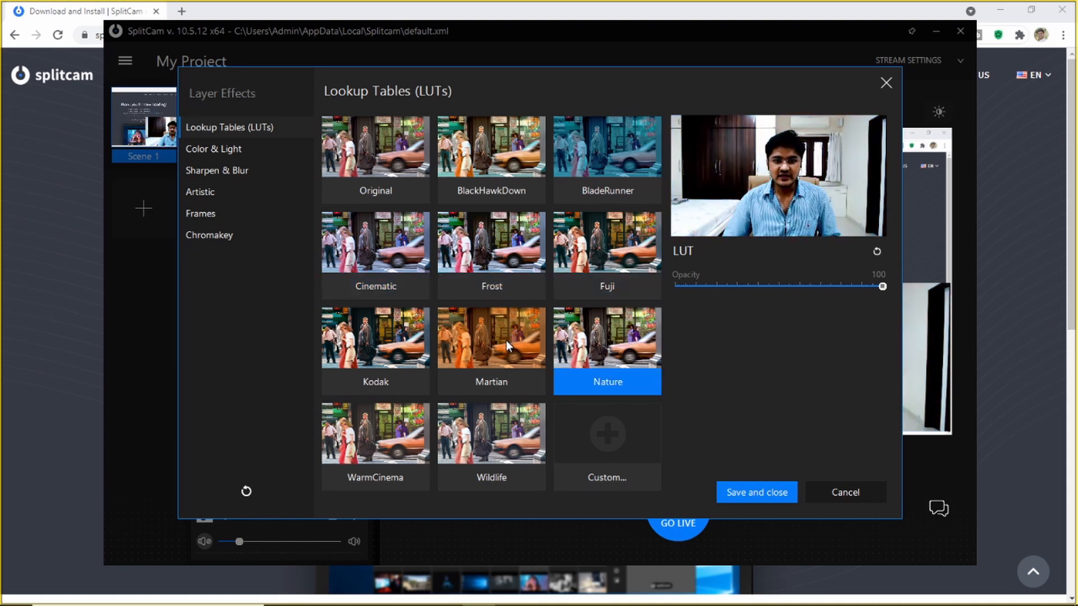
left_click(384, 346)
left_click(385, 428)
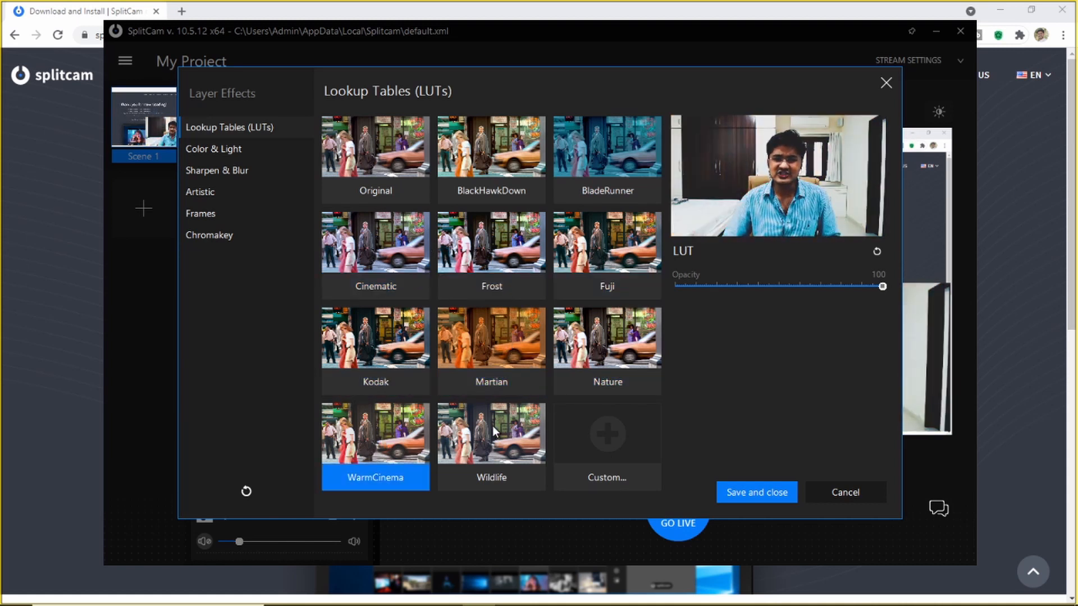
left_click(493, 426)
left_click(383, 152)
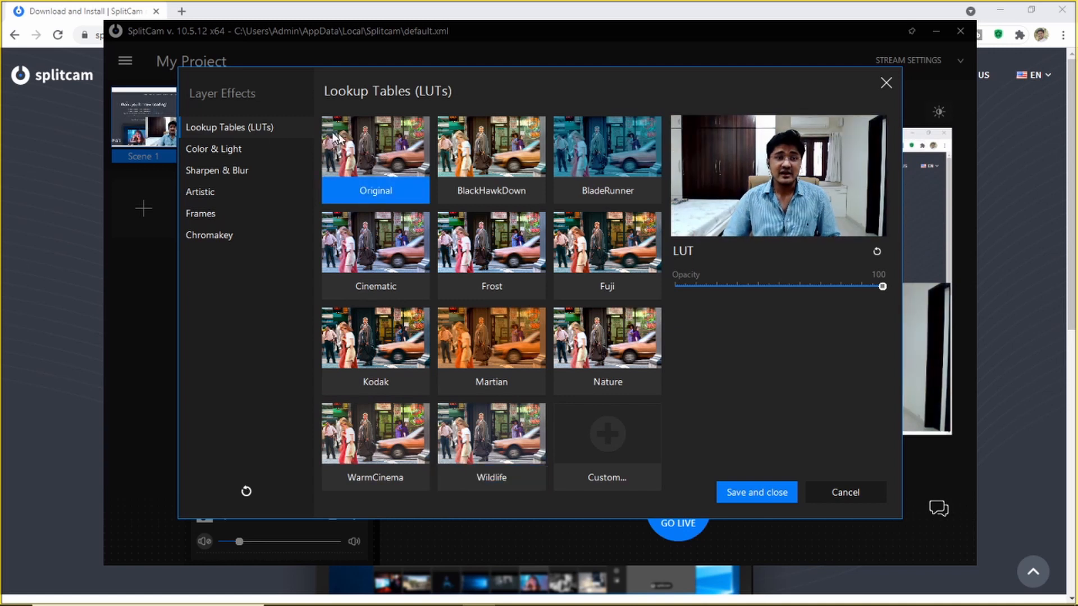
Set the webcam layer's Brightness effect to 104 under Color & Light
left_click(213, 149)
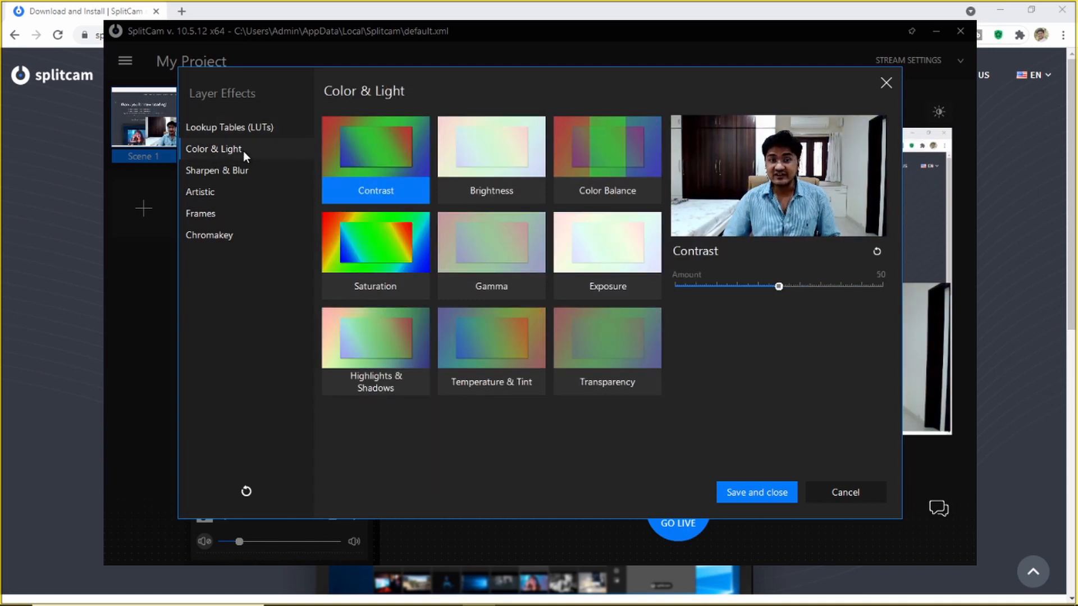
left_click(502, 157)
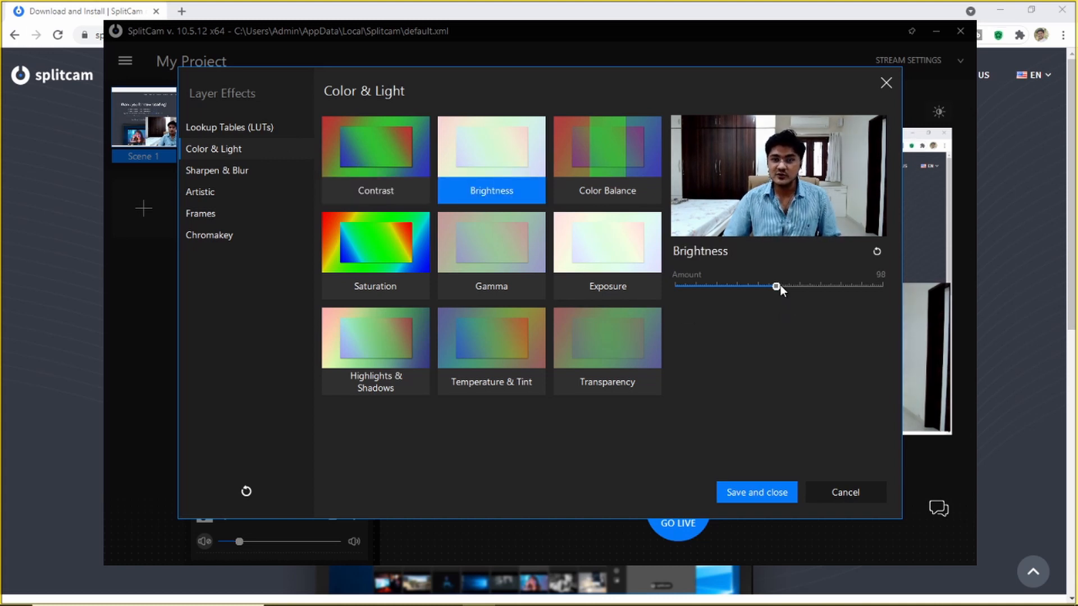
left_click_drag(780, 285, 787, 285)
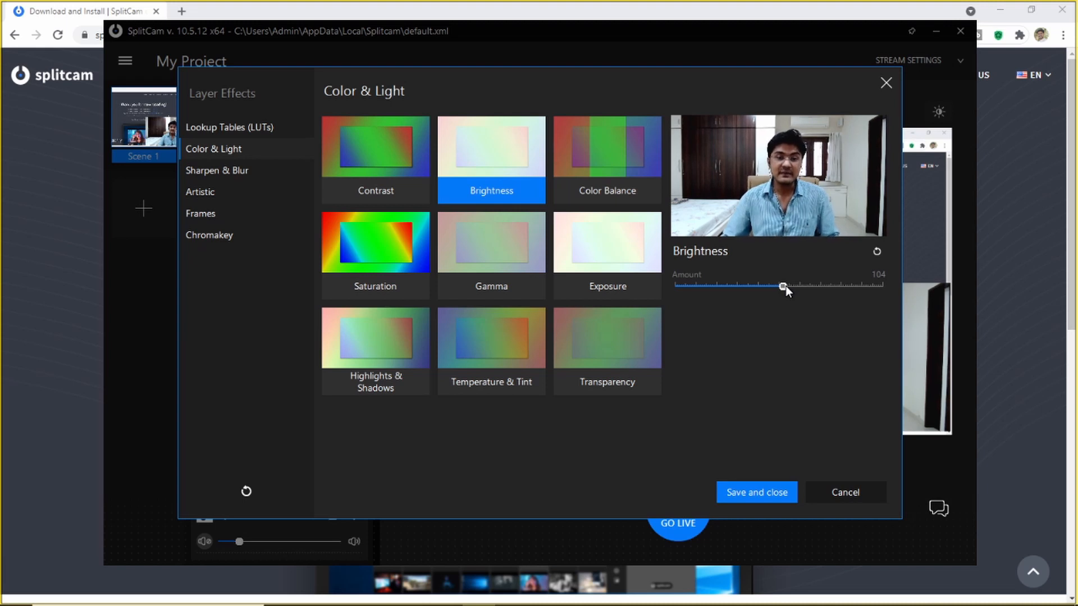
Apply the Background blur effect to the webcam with a radius of 55 and increase the Skin Smoother radius
left_click(233, 173)
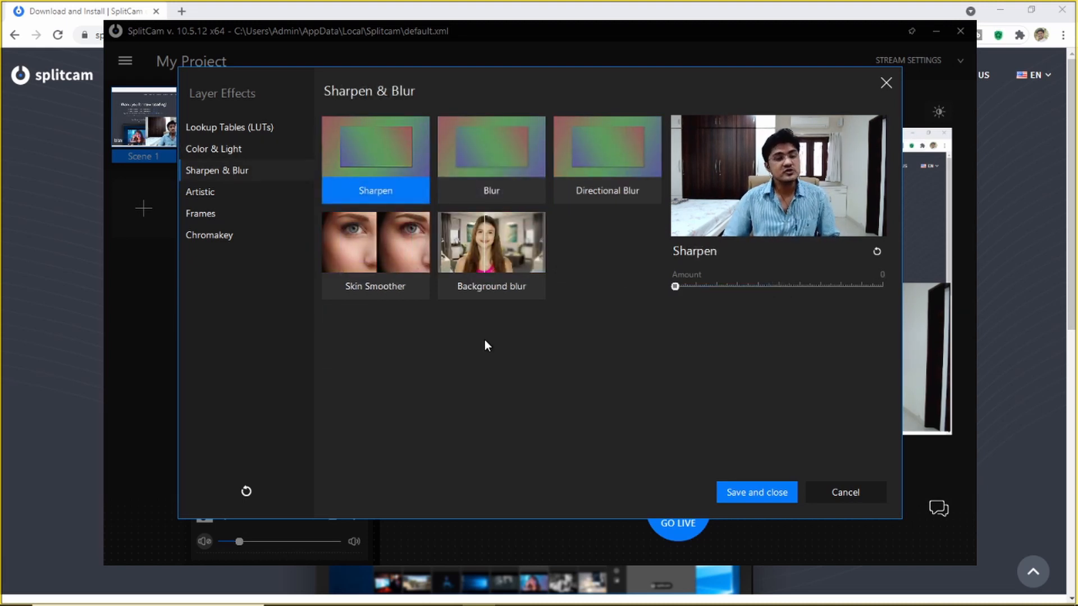
left_click(493, 142)
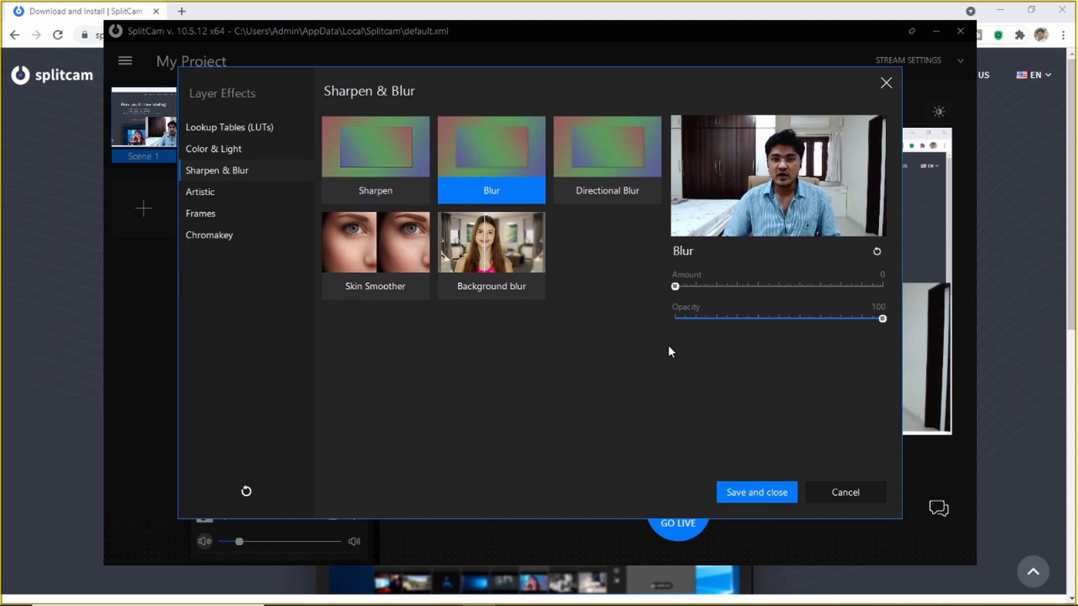
left_click_drag(676, 286, 649, 289)
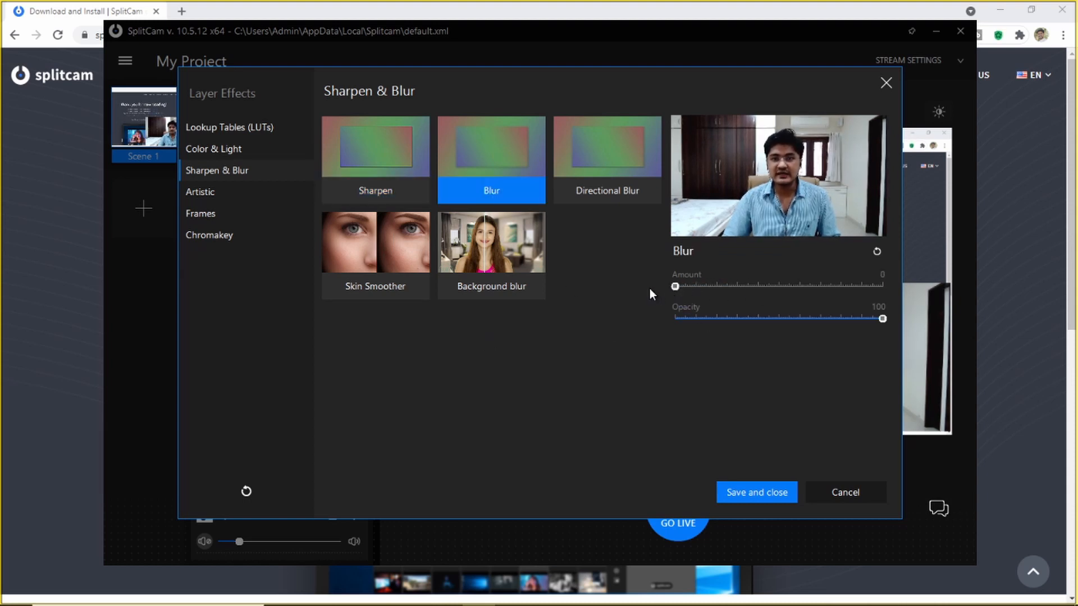
left_click(487, 247)
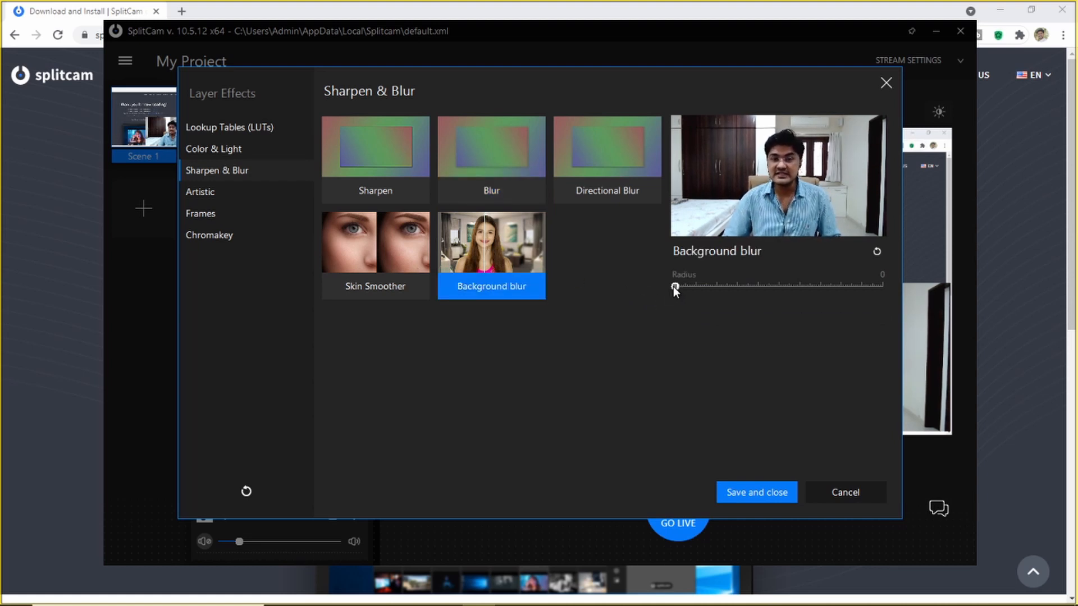
left_click_drag(675, 287, 813, 289)
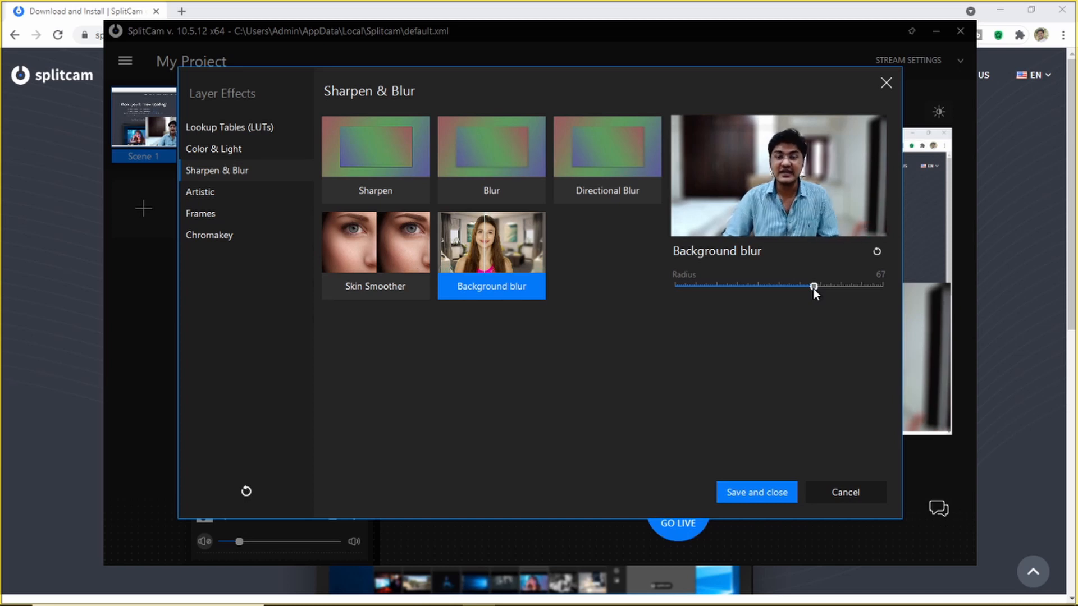
left_click_drag(813, 289, 793, 289)
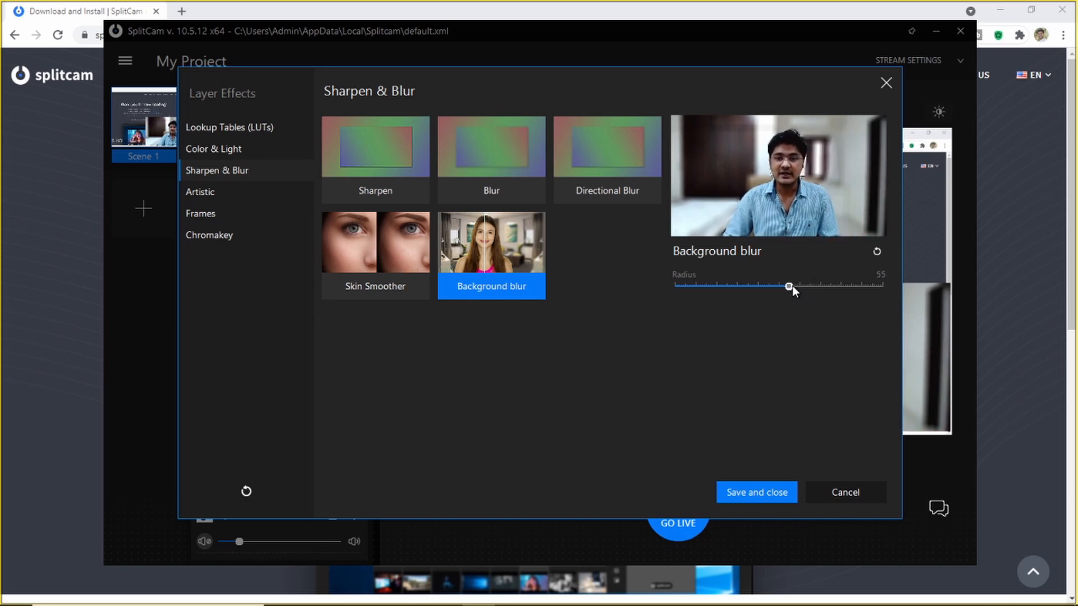
left_click(388, 254)
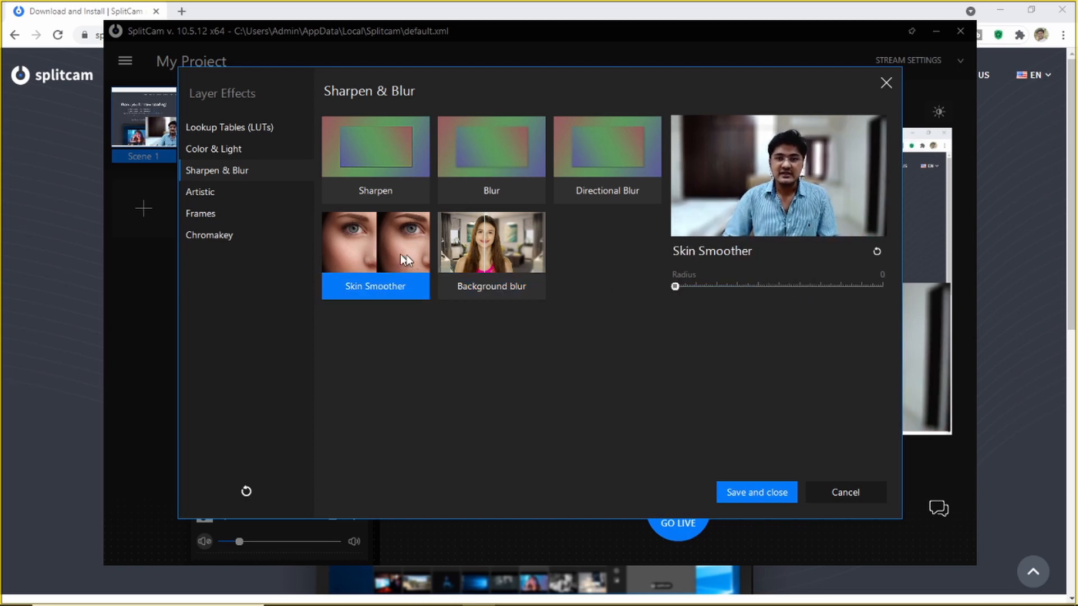
left_click_drag(675, 287, 755, 288)
Review the Artistic, Frames and Chromakey effects, and save the webcam's layer effects
left_click(227, 192)
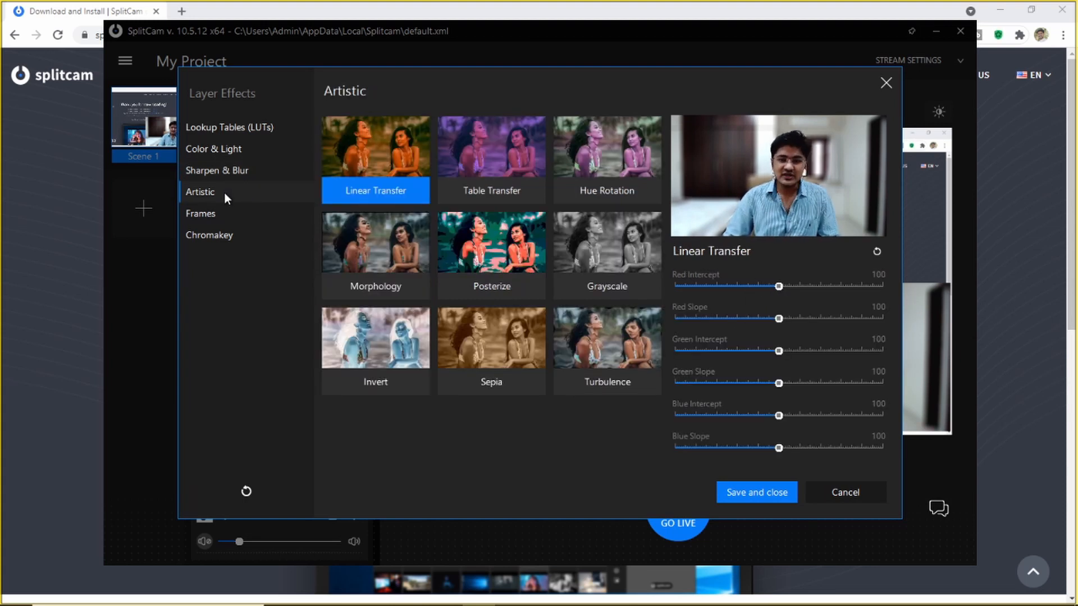
left_click(211, 217)
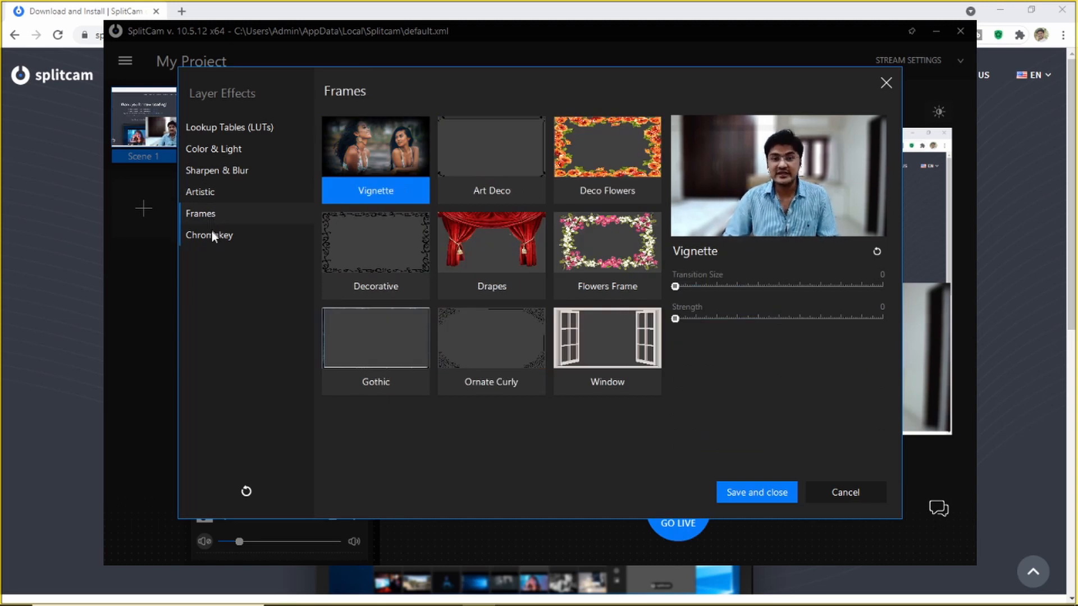
left_click(211, 236)
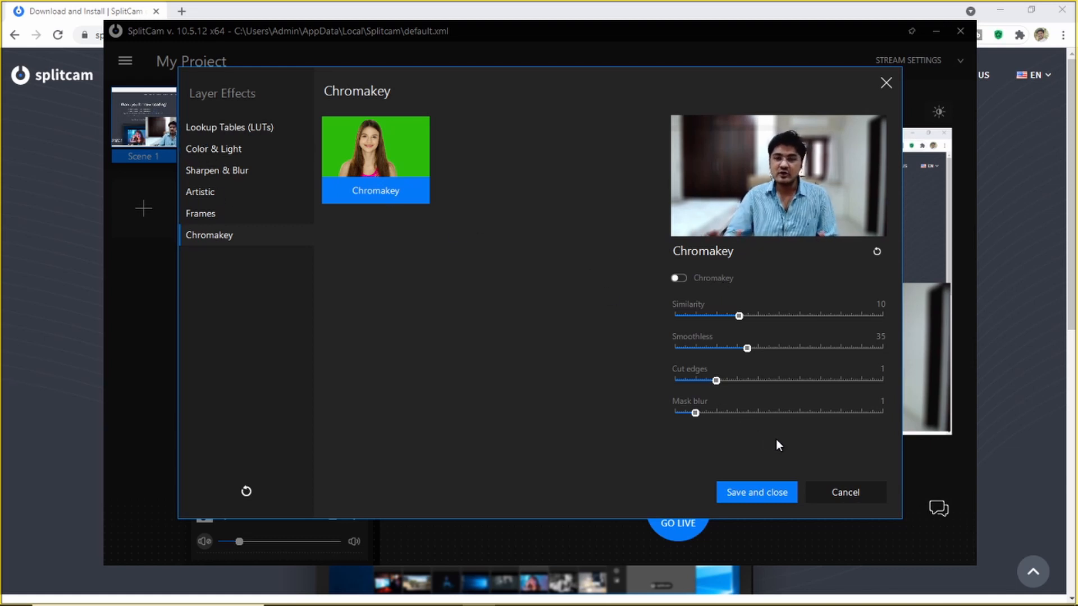
left_click(771, 495)
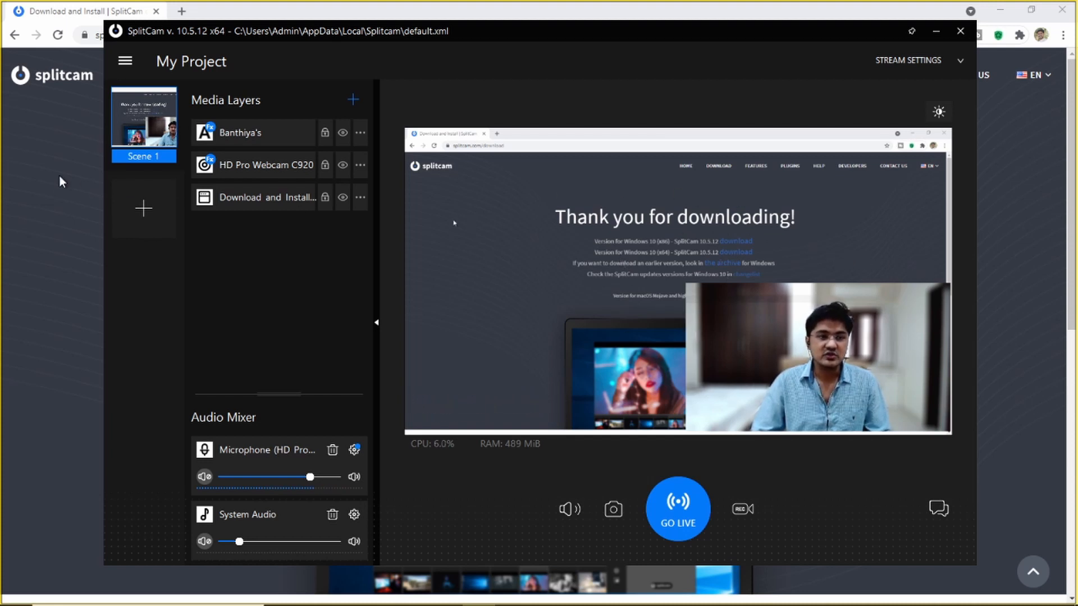
Add a new empty scene and duplicate Scene 1
left_click(144, 207)
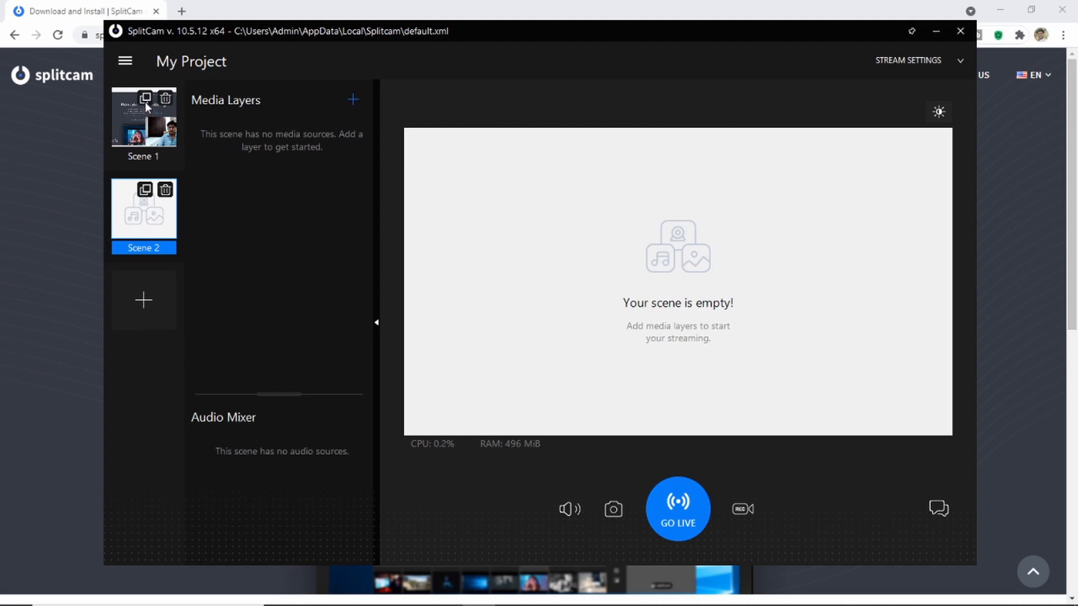
left_click(144, 100)
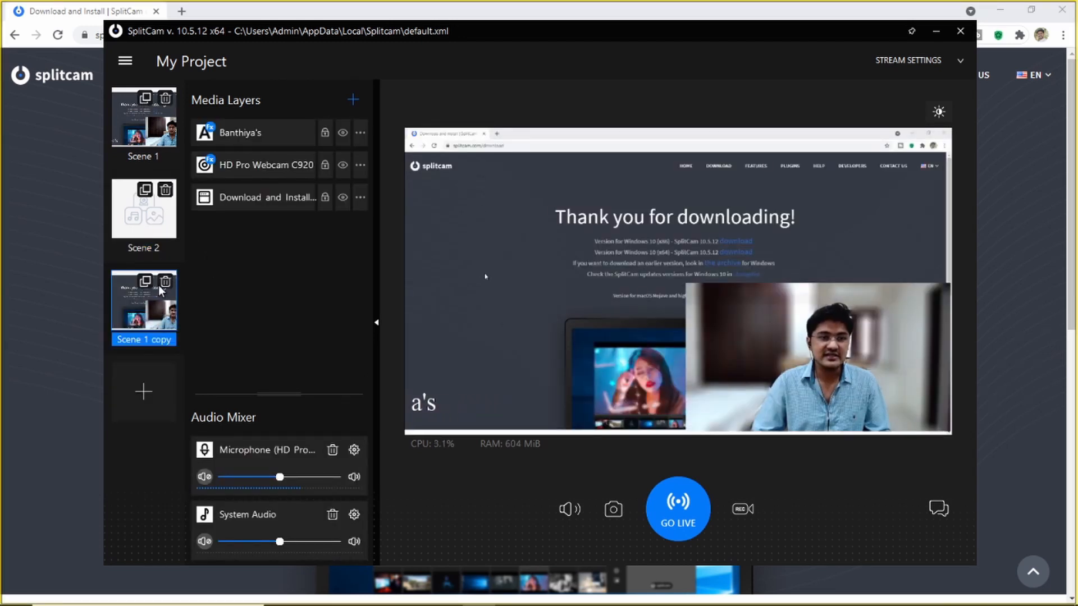
Delete Scene 1 copy and Scene 2, confirming both deletions
left_click(161, 285)
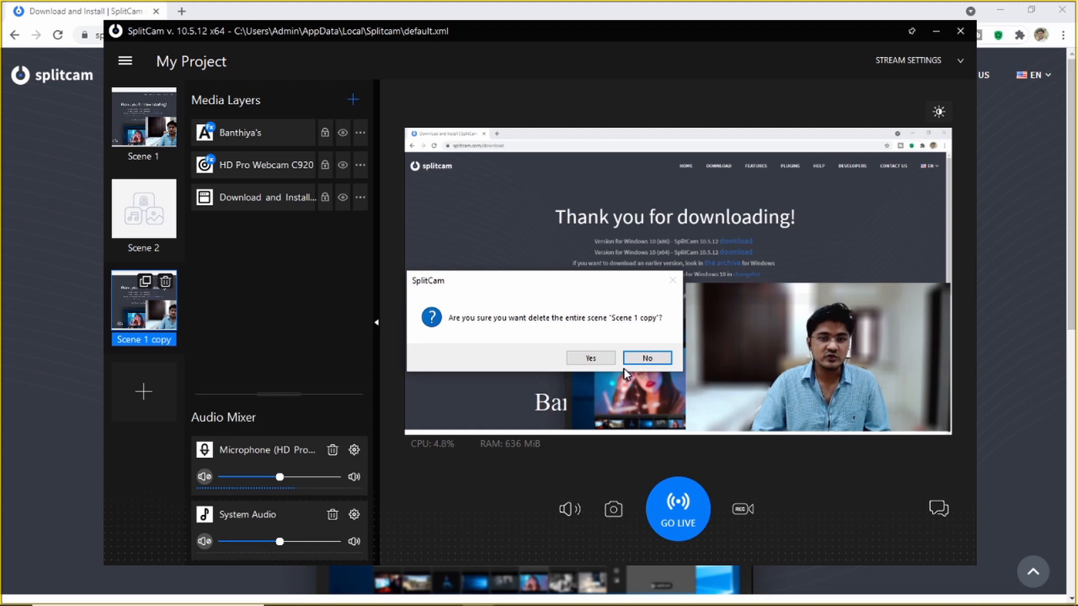
left_click(589, 358)
left_click(165, 191)
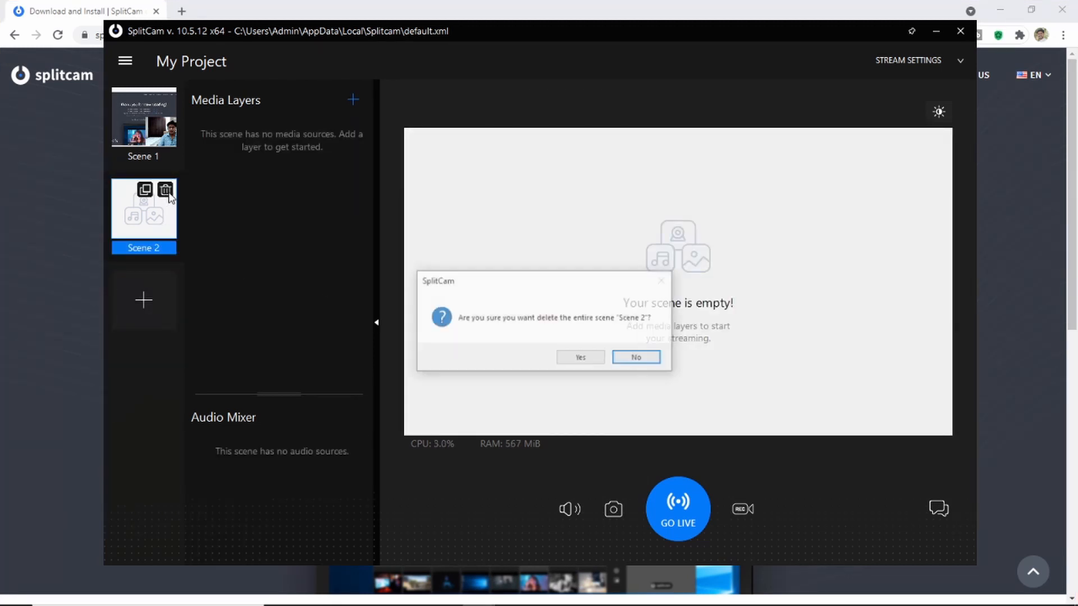
left_click(581, 359)
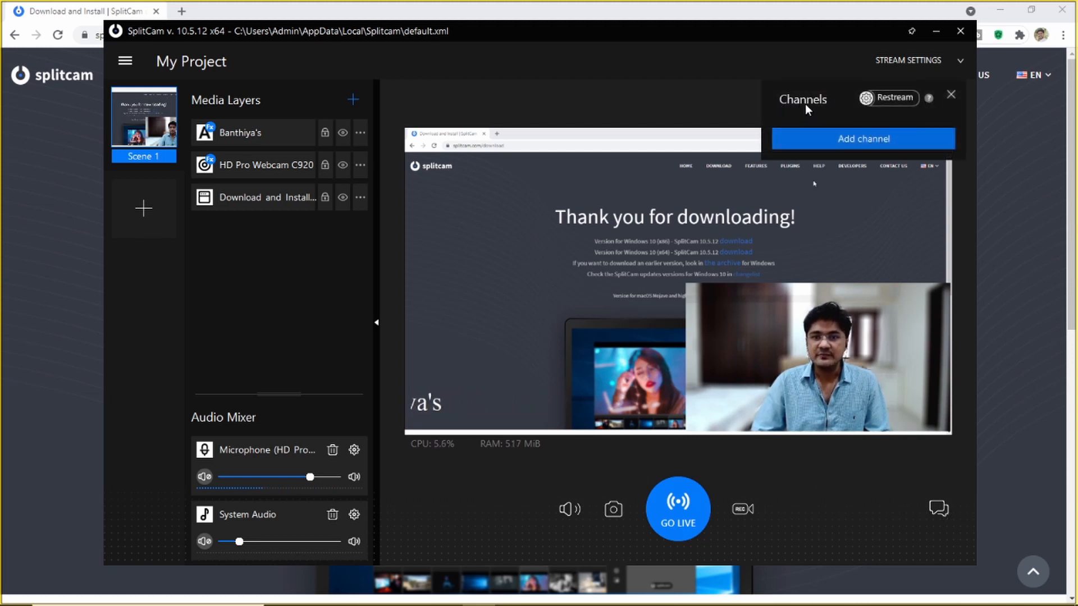
Enable Restream for the stream channels and start adding a YouTube channel
left_click(893, 98)
left_click(884, 140)
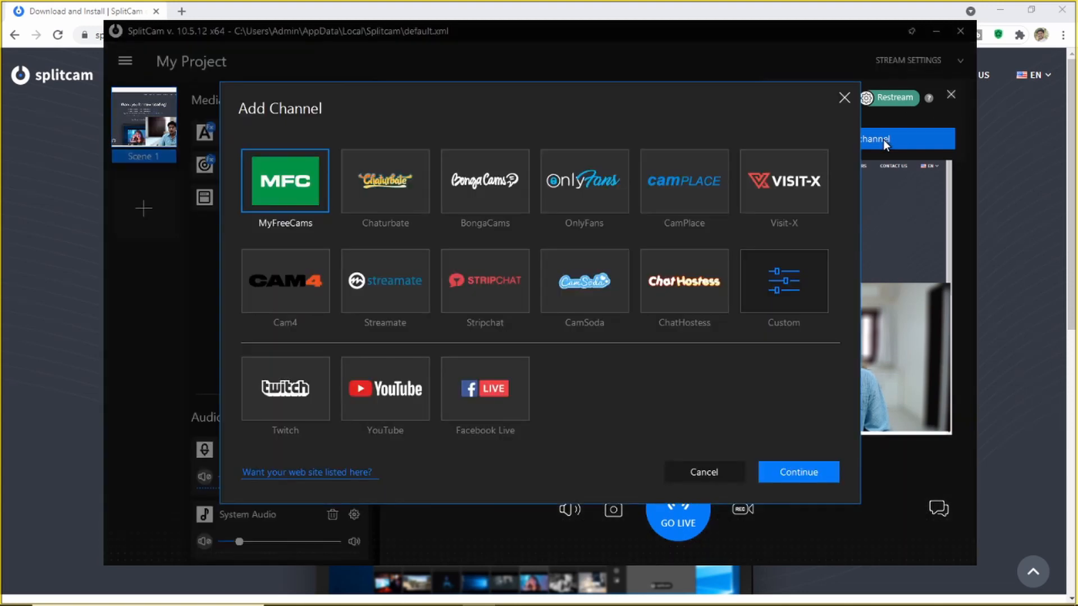
left_click(396, 407)
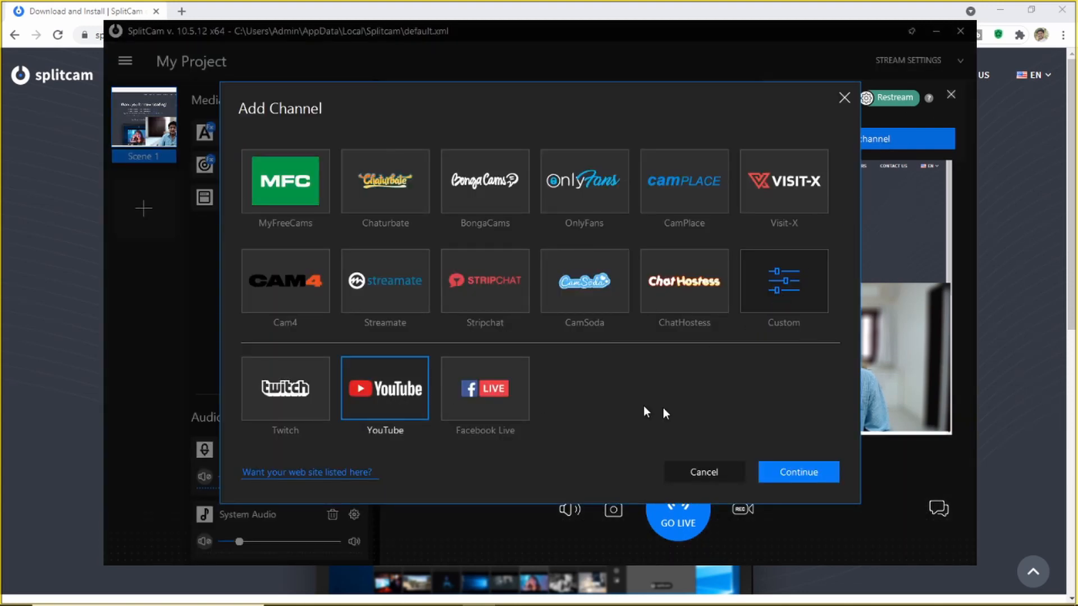
left_click(804, 472)
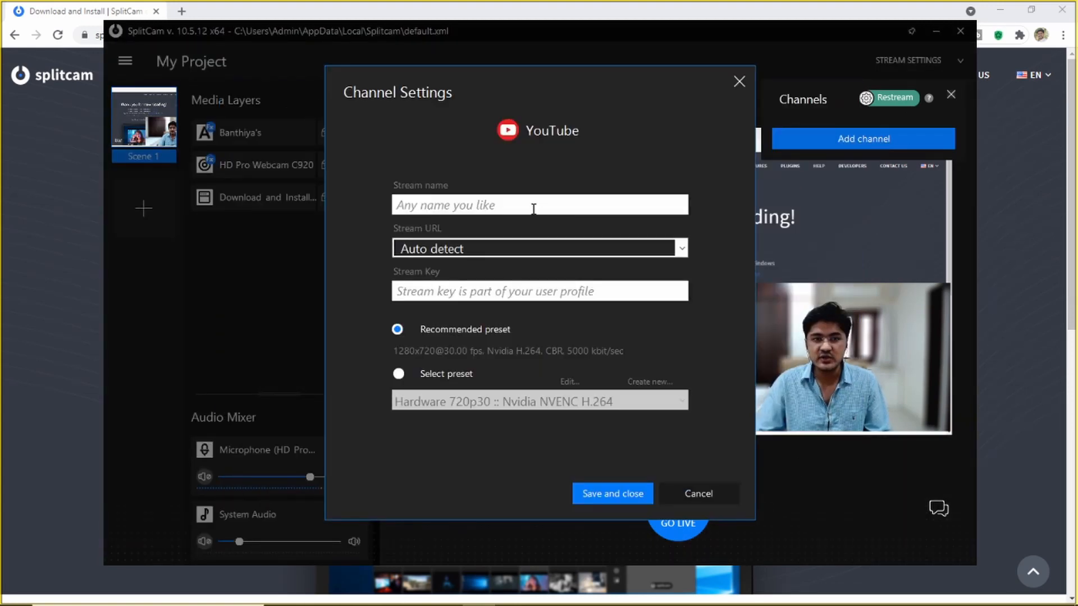
Name the YouTube stream 123, enter the stream key, and save the channel with the recommended preset
type("123")
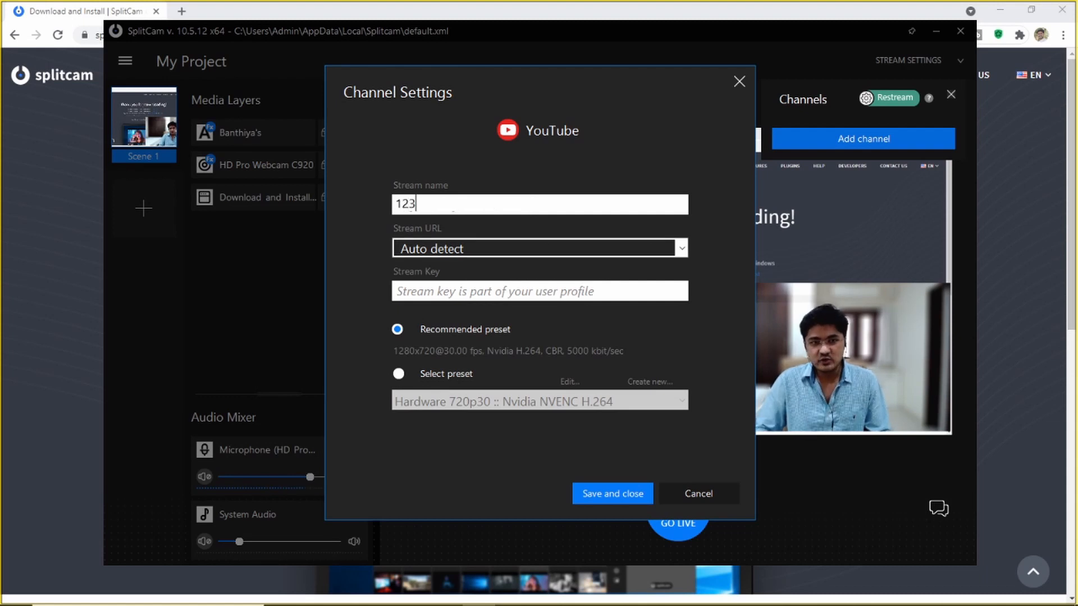
left_click(493, 291)
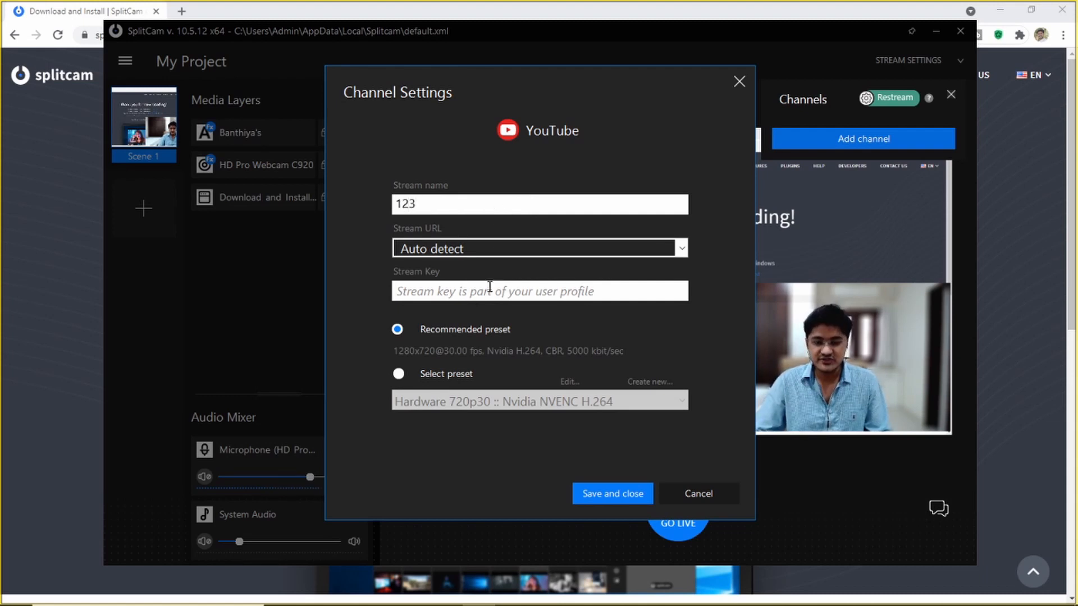
type("123")
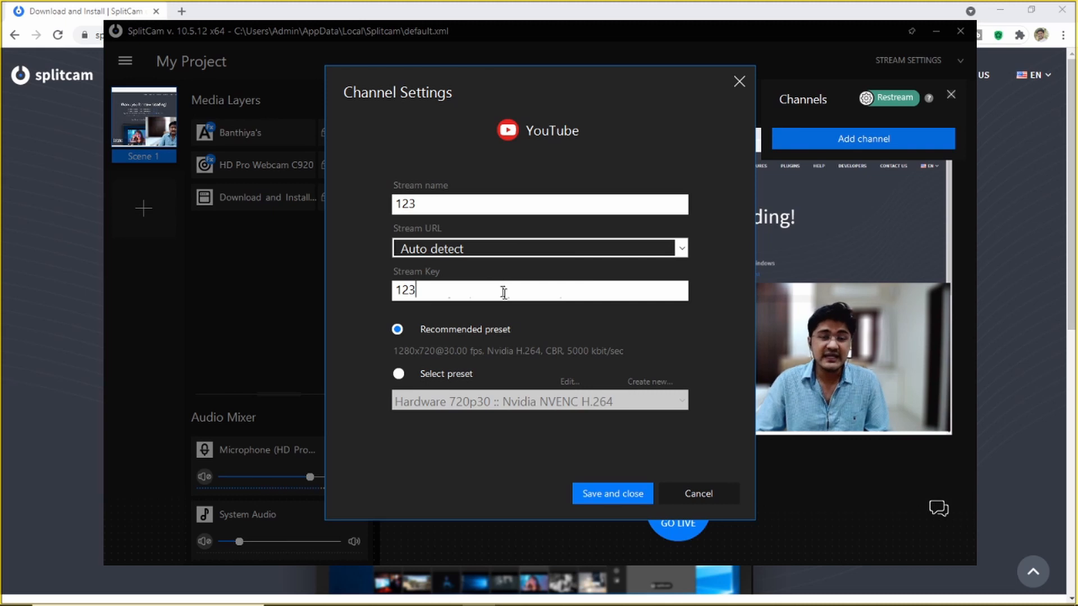
left_click(624, 500)
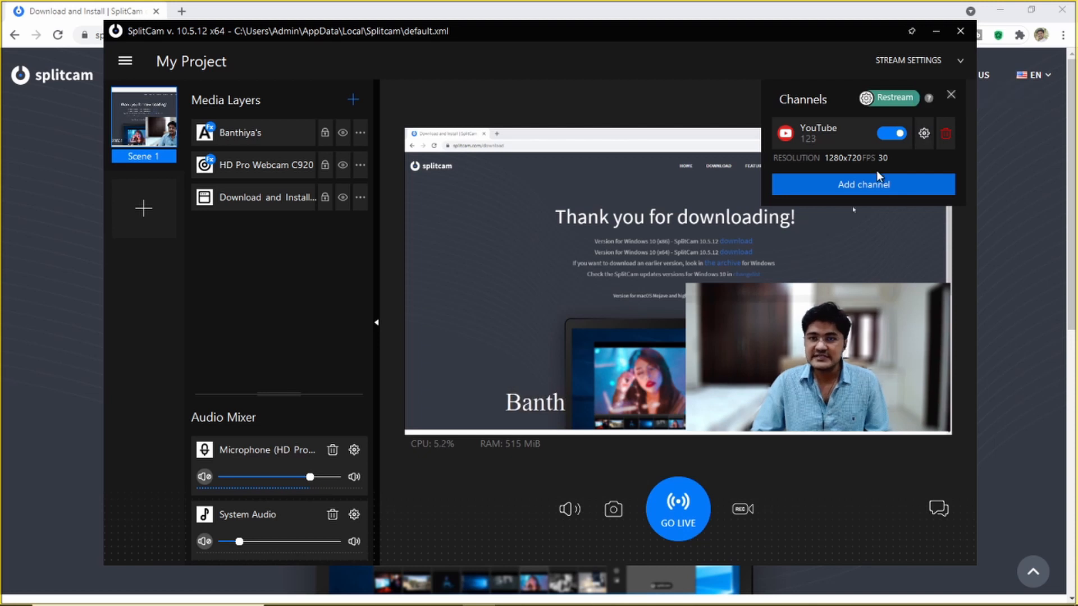
Add a Facebook Live channel with stream name 123, the Global stream URL and the stream key, and save it
left_click(865, 185)
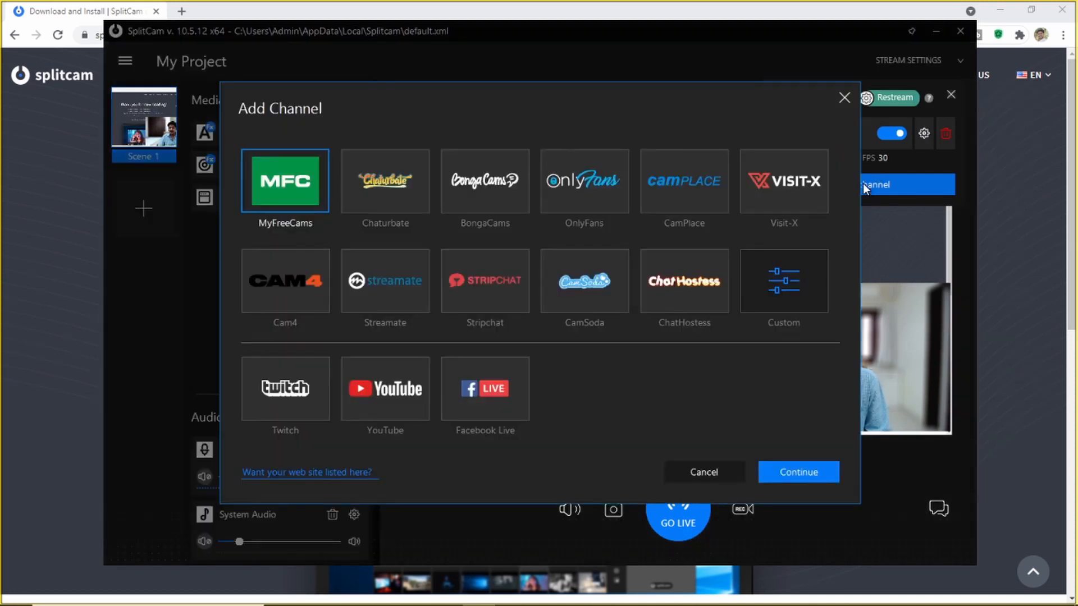
left_click(482, 389)
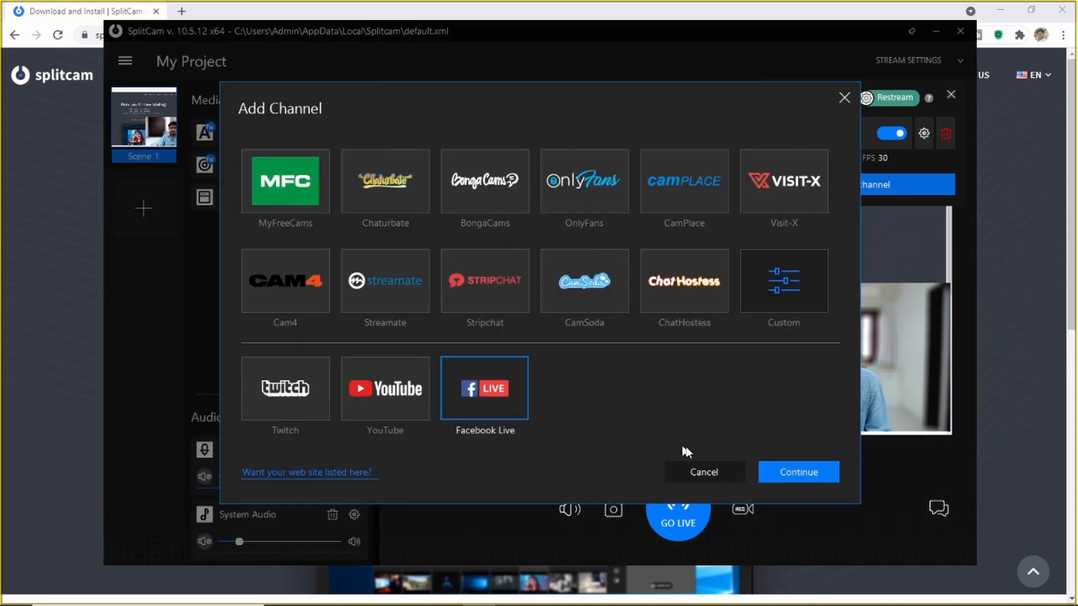
left_click(799, 472)
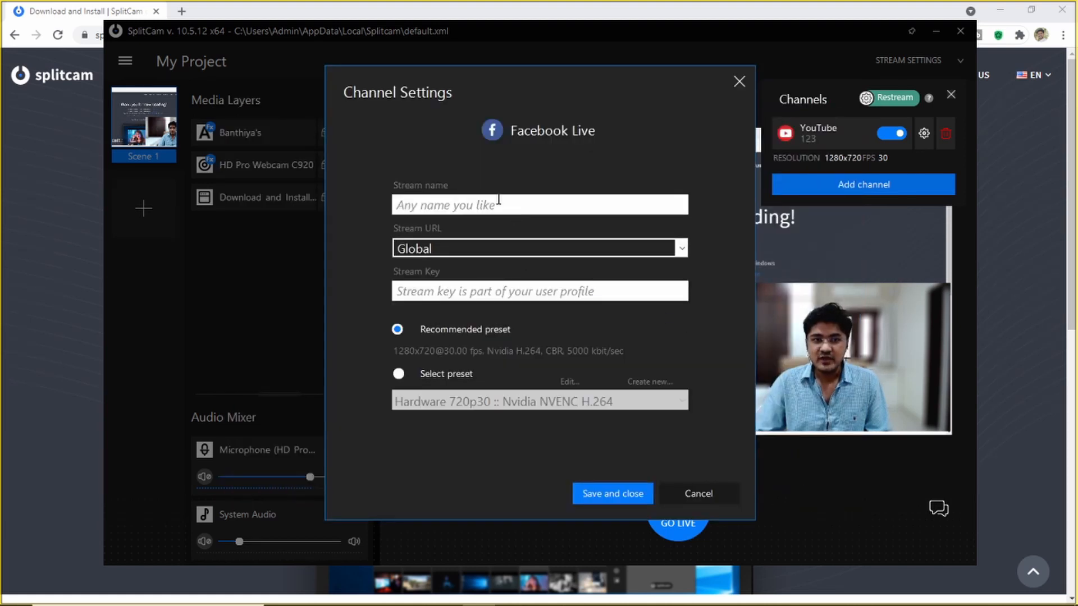
type("123")
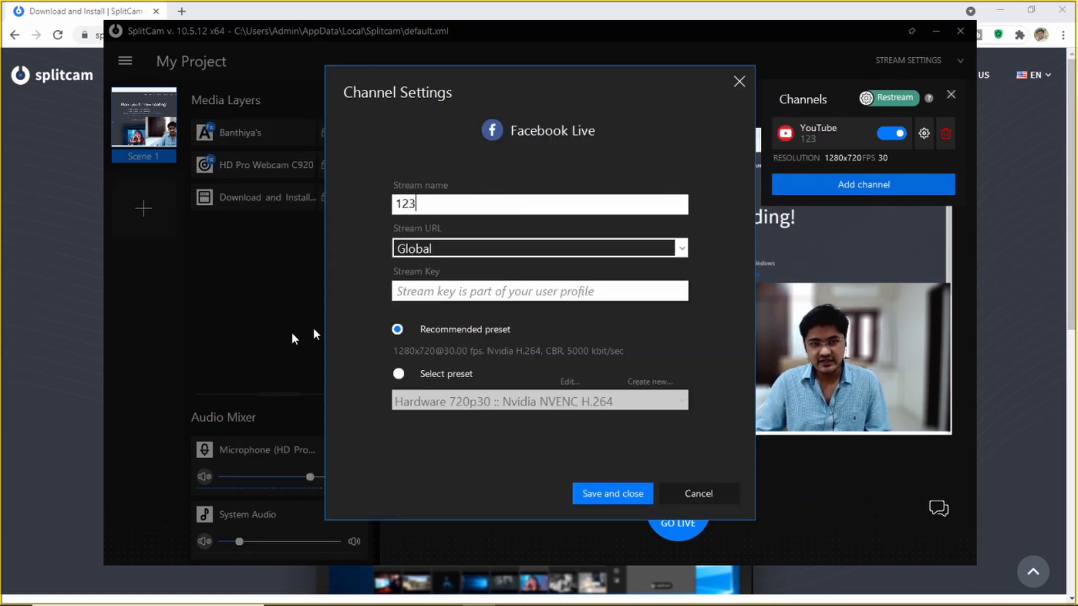
type("123")
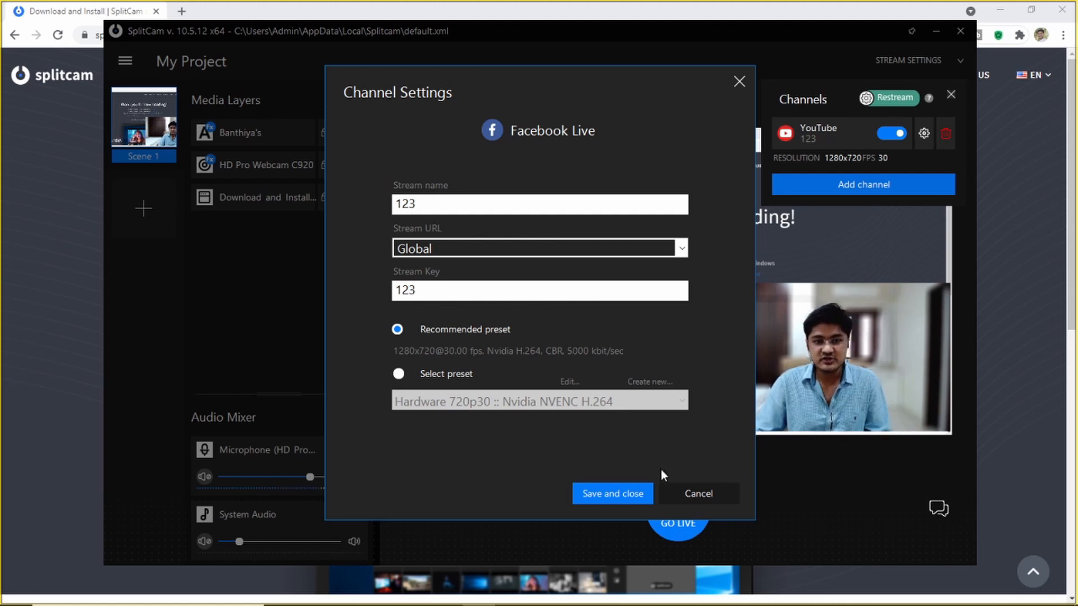
left_click(632, 494)
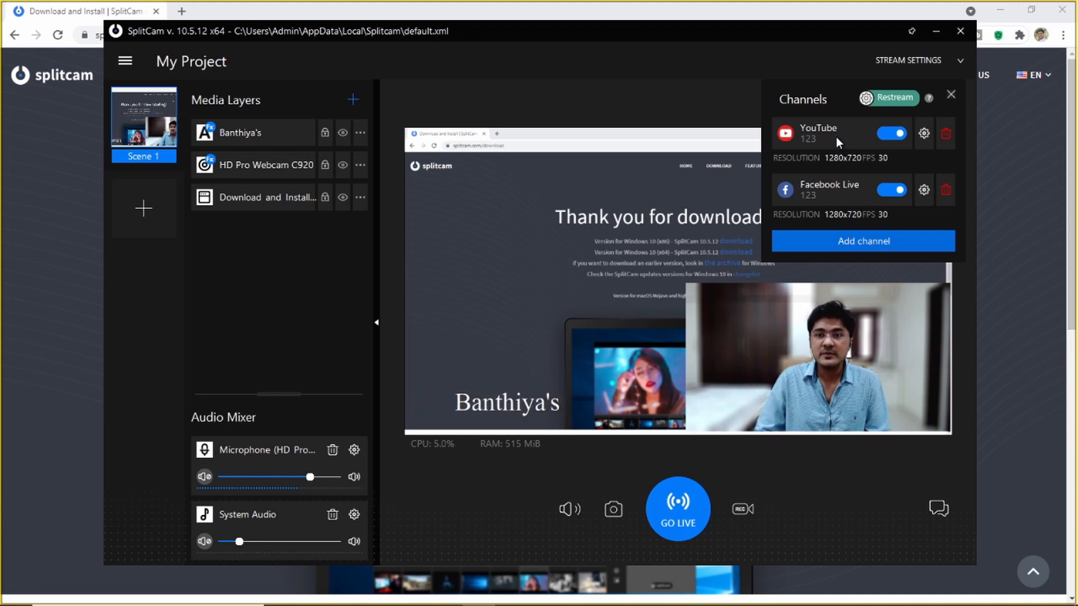
Delete the YouTube and Facebook Live channels and close the channel list
left_click(947, 132)
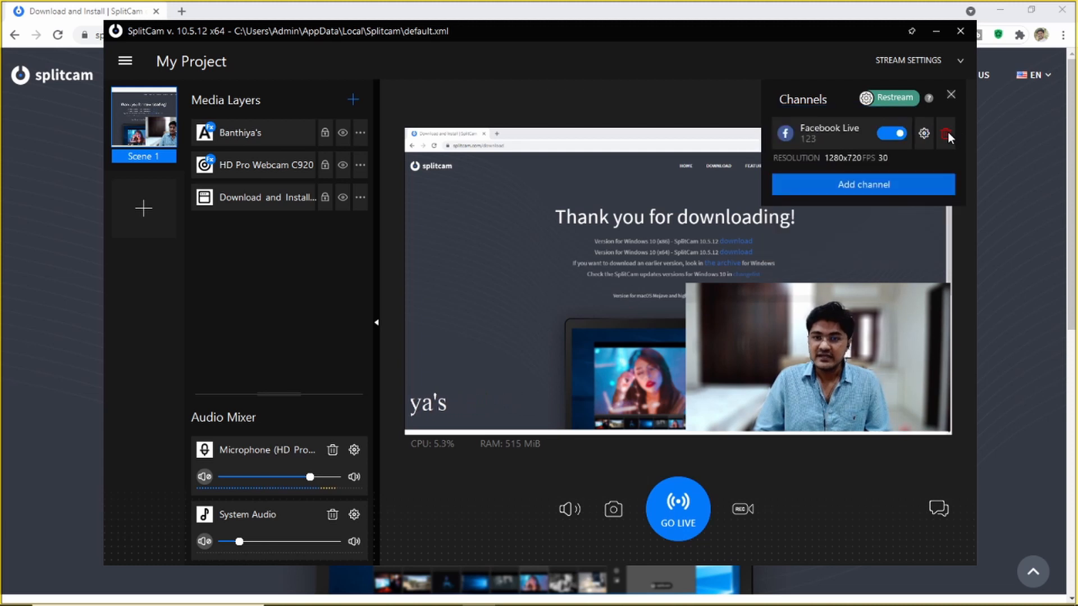
left_click(947, 132)
left_click(950, 94)
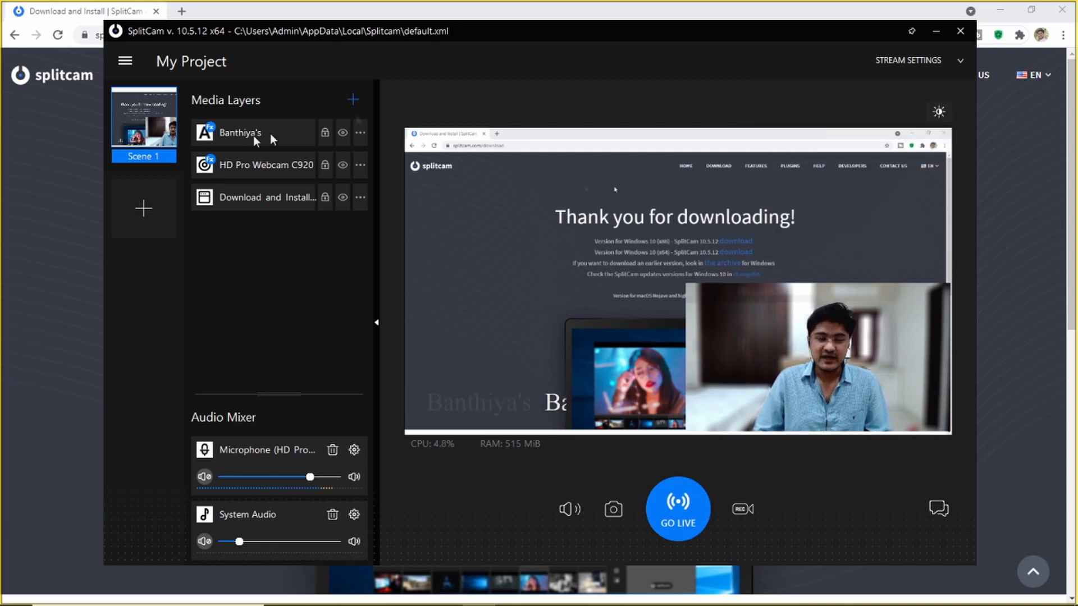
Review the General, Snapshots, Recordings, Hotkeys and Notifications pages of the application settings, and close them without saving
left_click(125, 62)
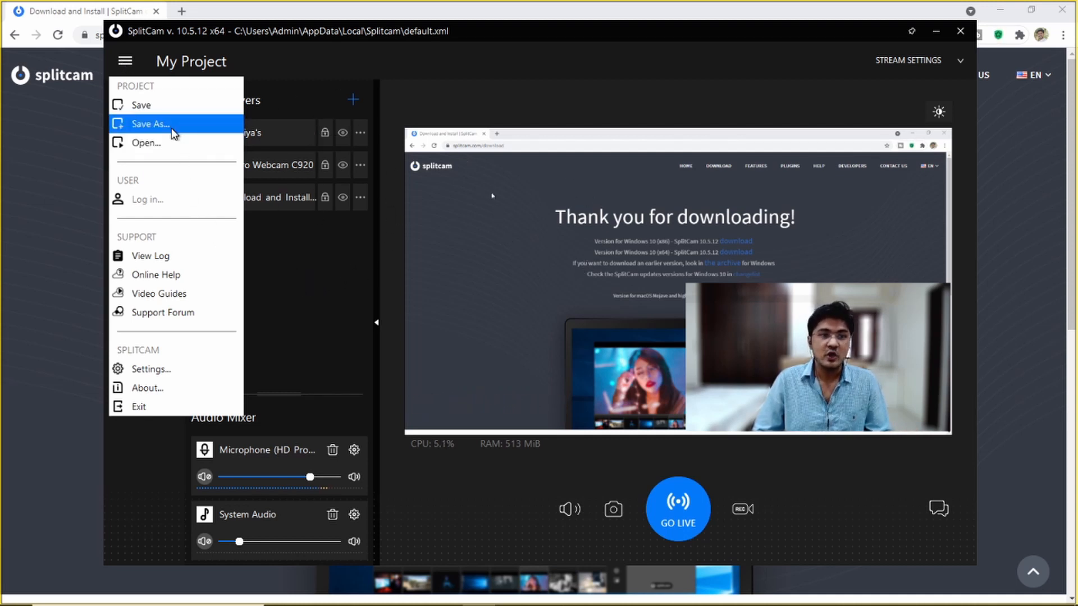
left_click(172, 366)
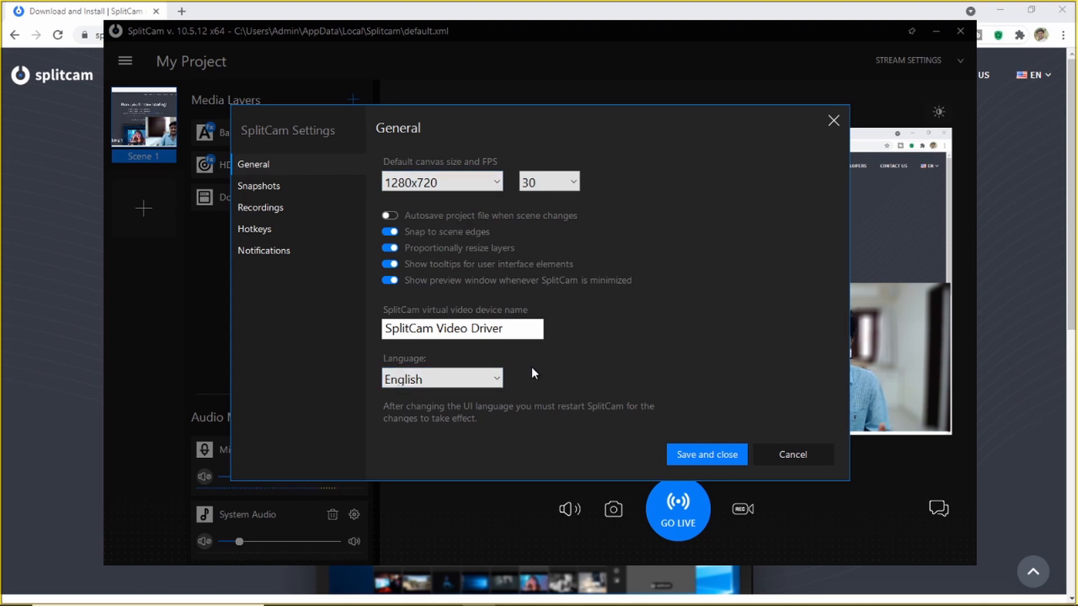
left_click(264, 191)
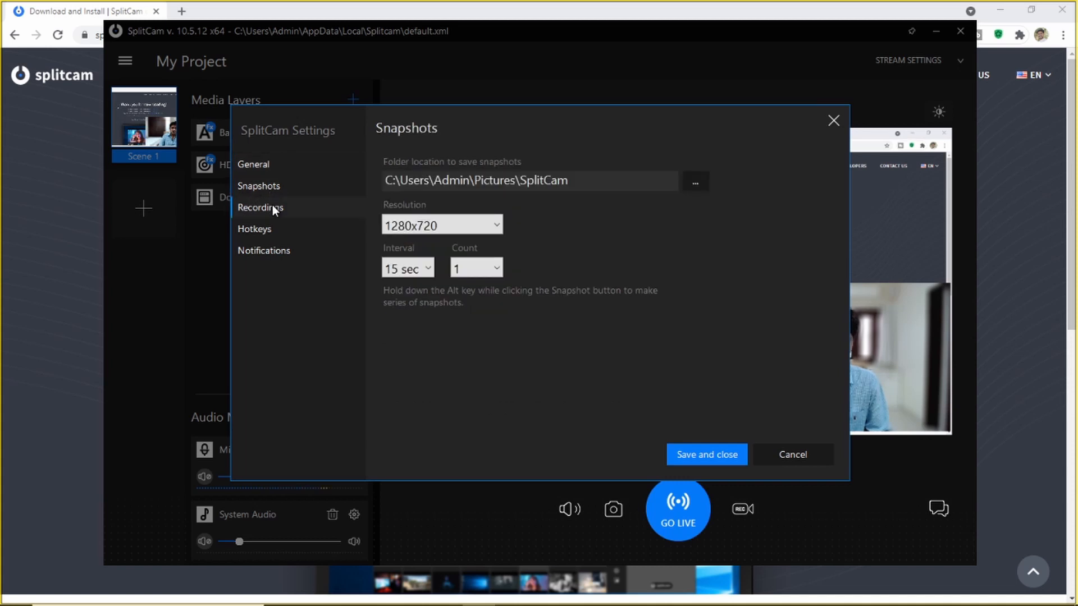
left_click(272, 206)
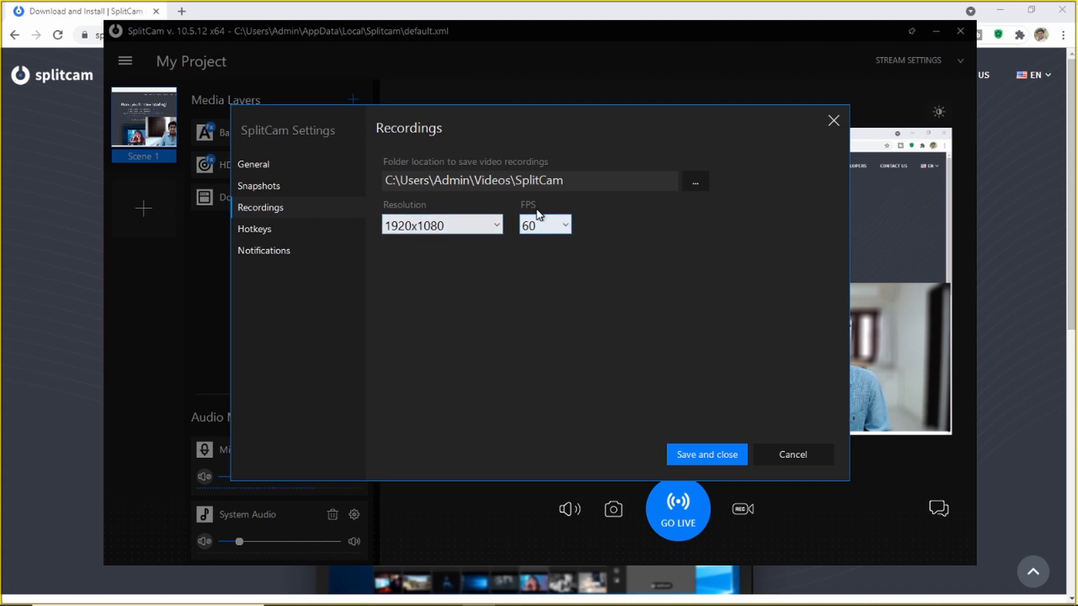
left_click(276, 229)
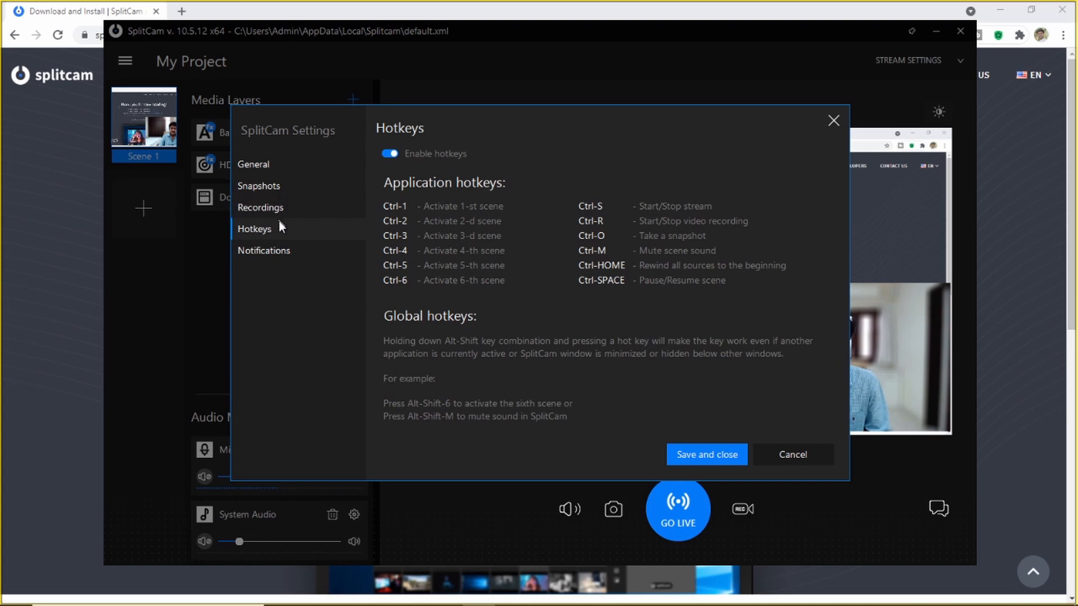
left_click(281, 251)
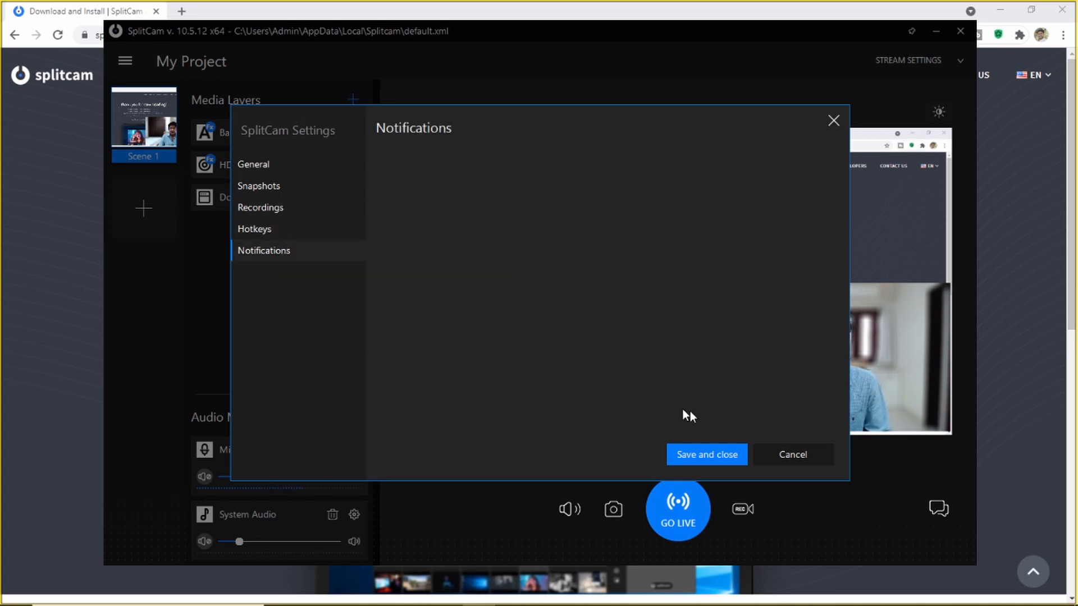
left_click(787, 452)
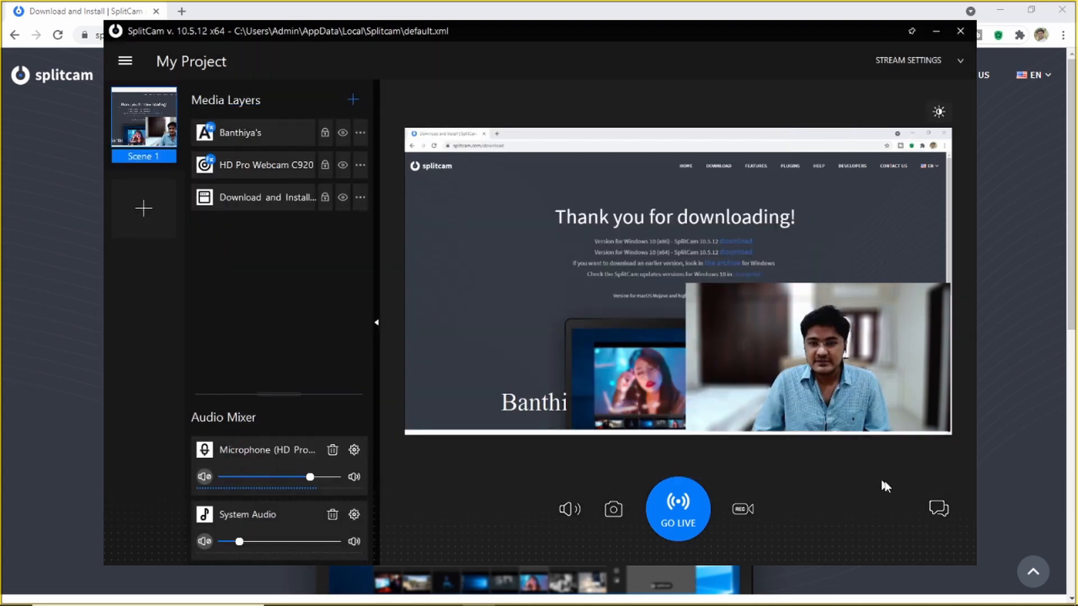
Try adding and removing a tip amount level of 50 and choosing a preset image in the chat notification properties, discarding the changes
left_click(937, 506)
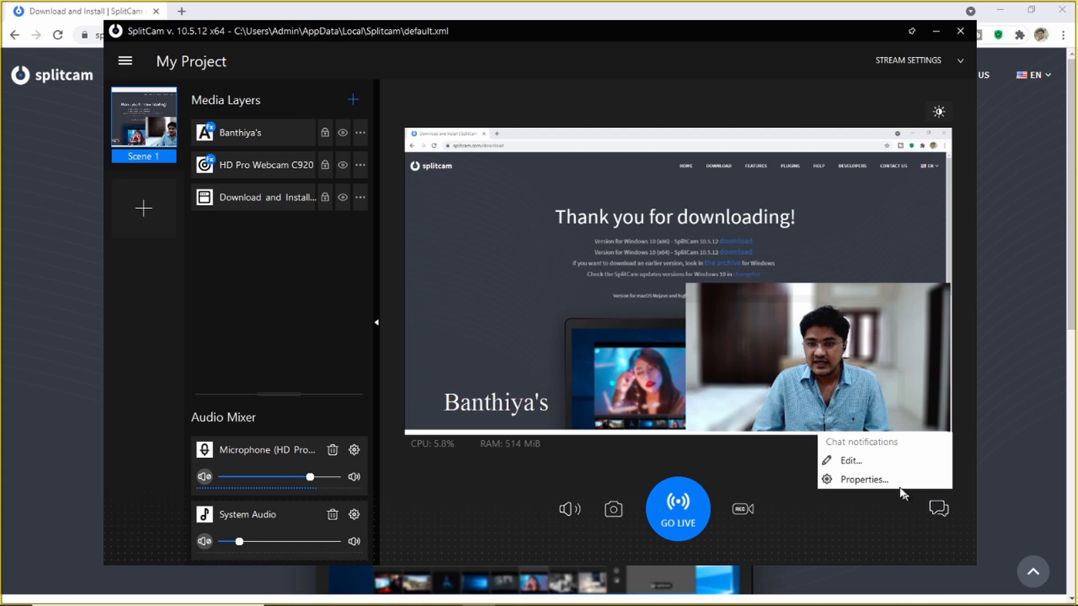
left_click(866, 477)
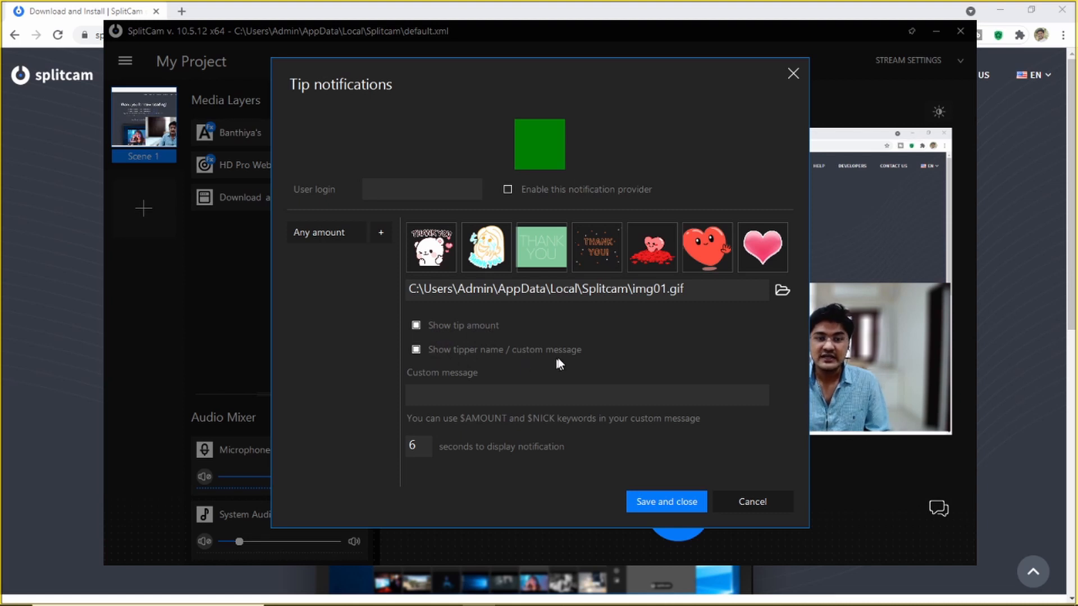
left_click(449, 396)
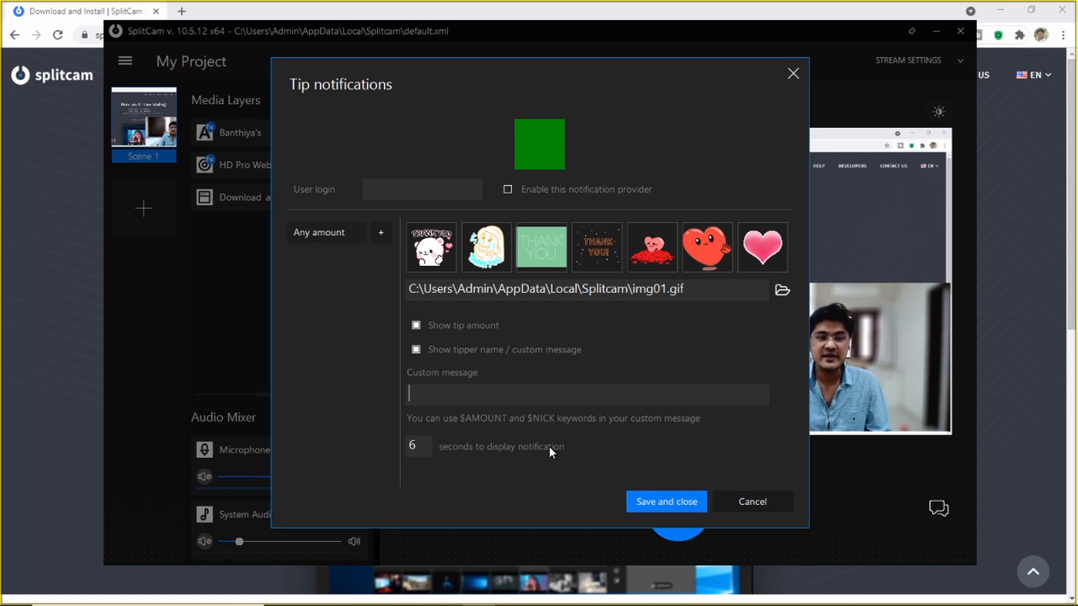
left_click(384, 232)
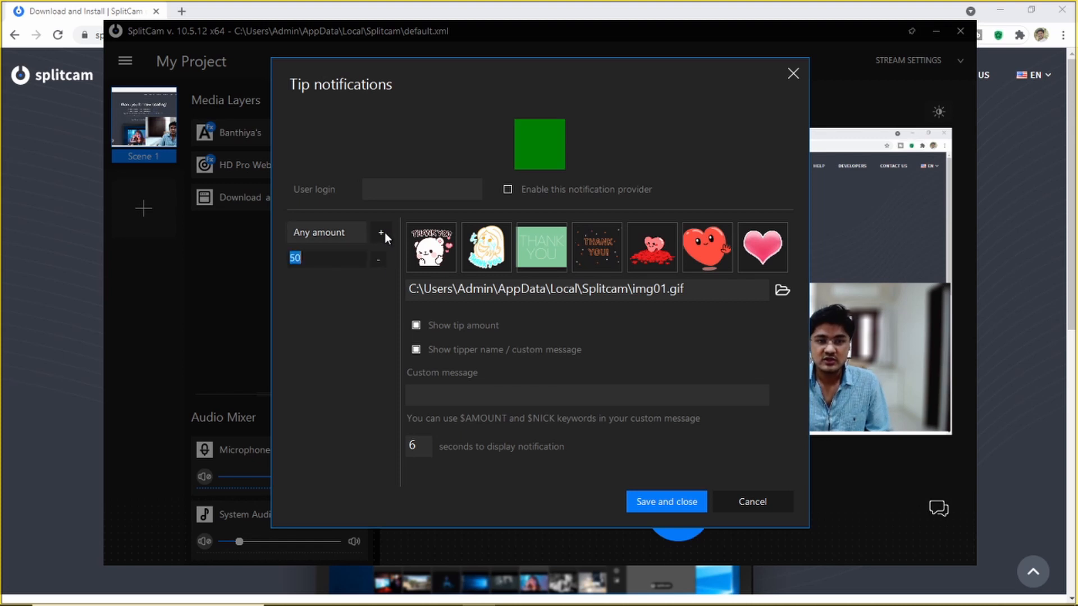
left_click(380, 262)
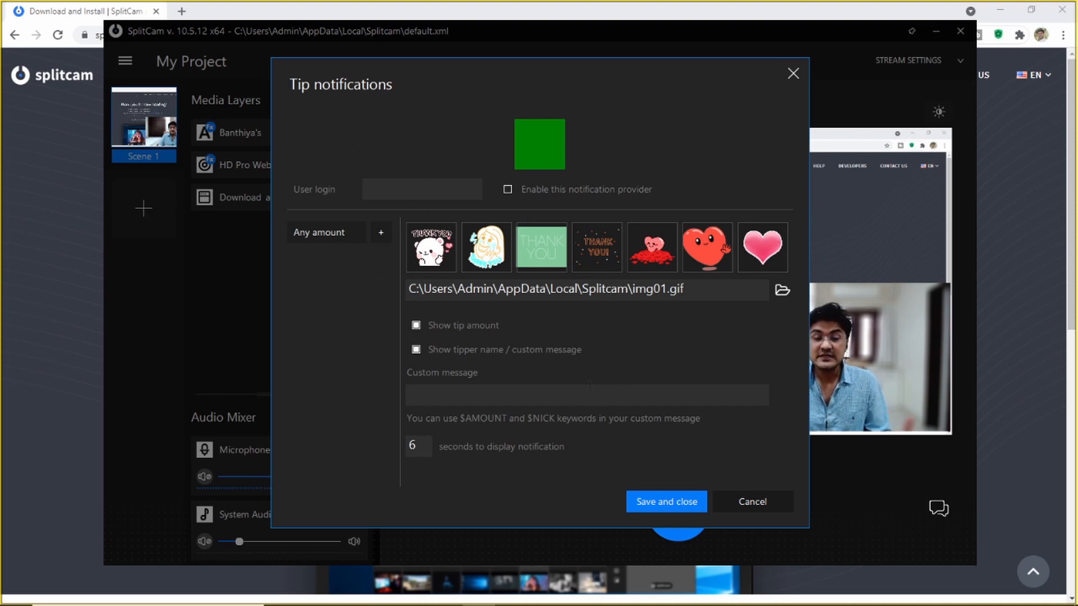
left_click(484, 243)
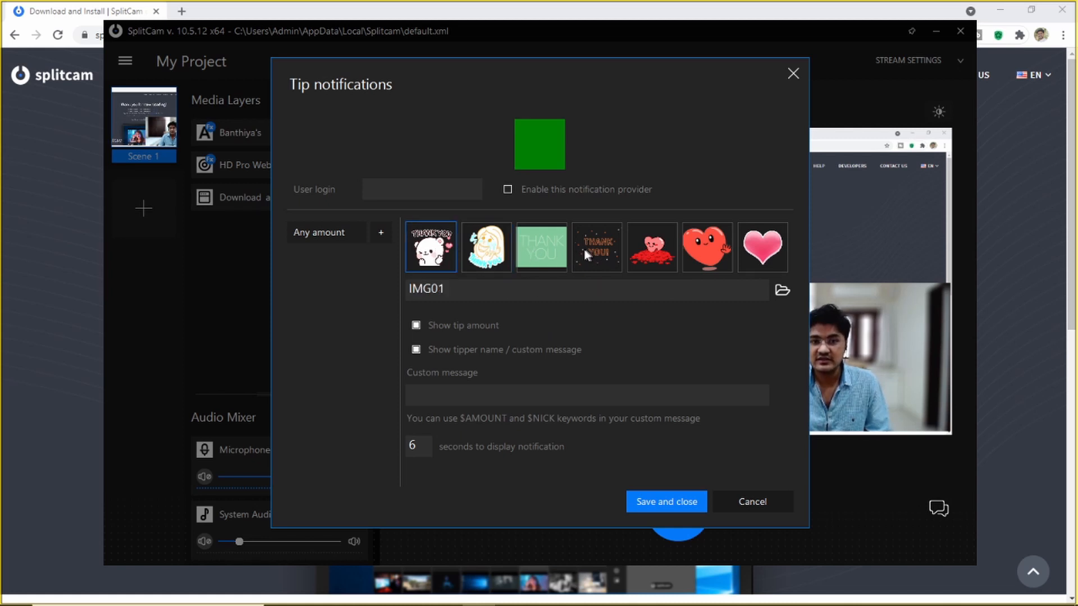
left_click(748, 502)
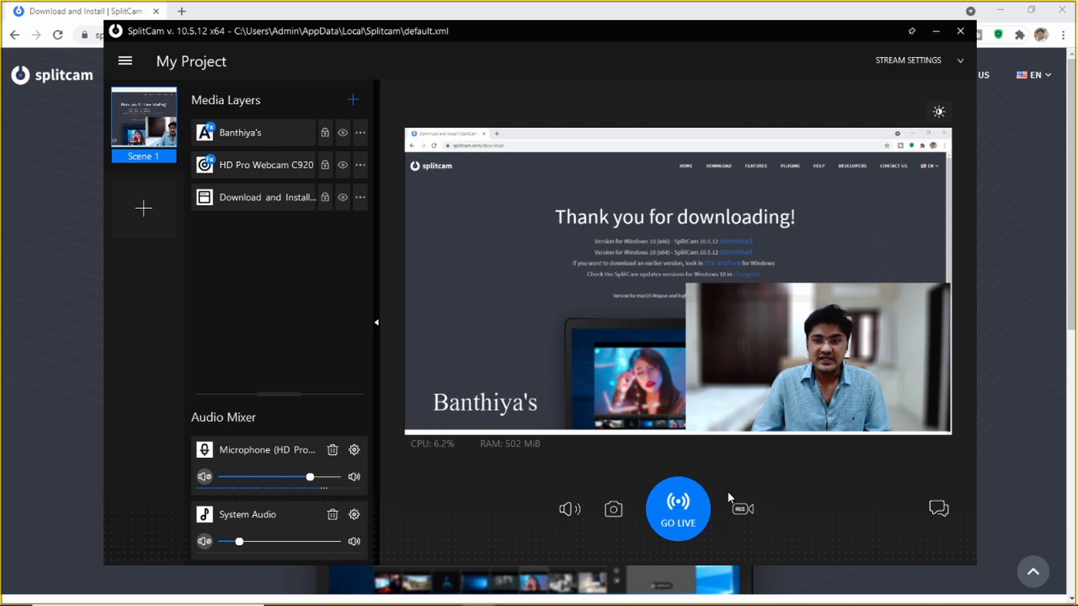
Record the scene as a video and play the recording from the SplitCam folder under Videos in VLC media player
left_click(743, 509)
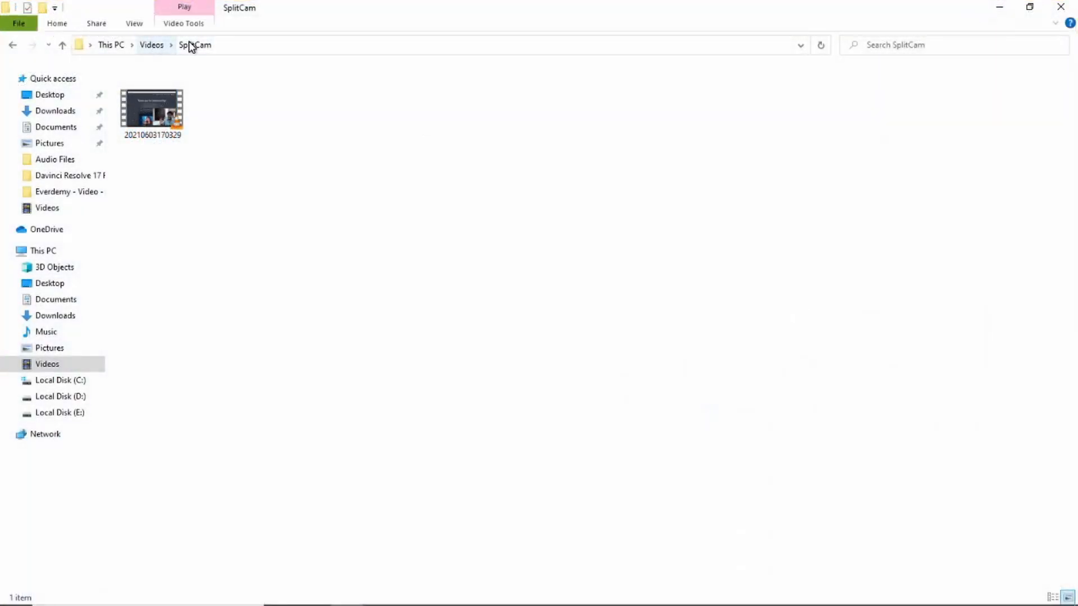
double_click(157, 118)
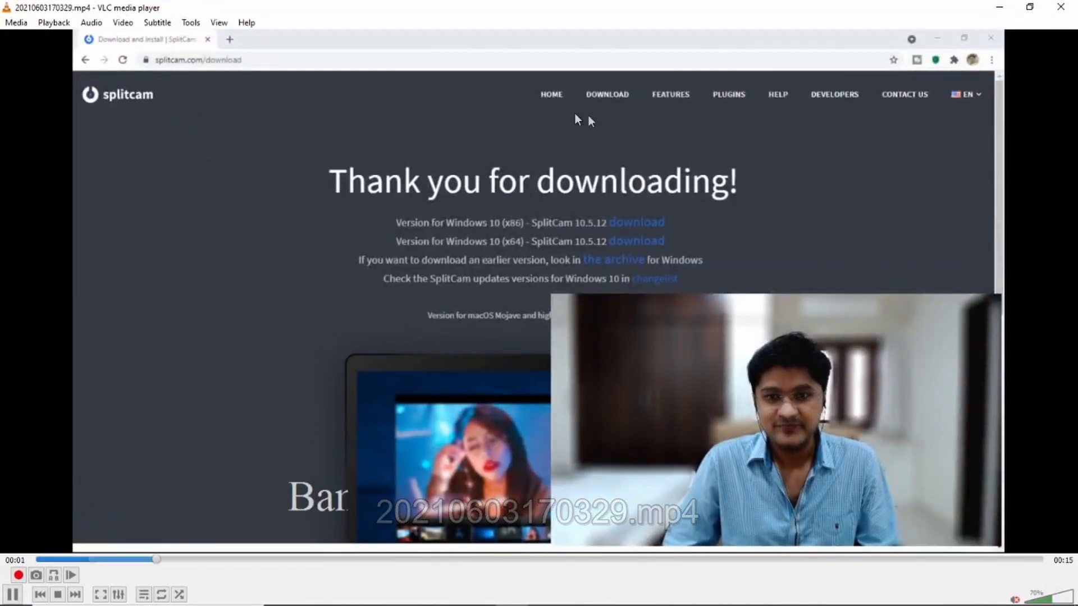